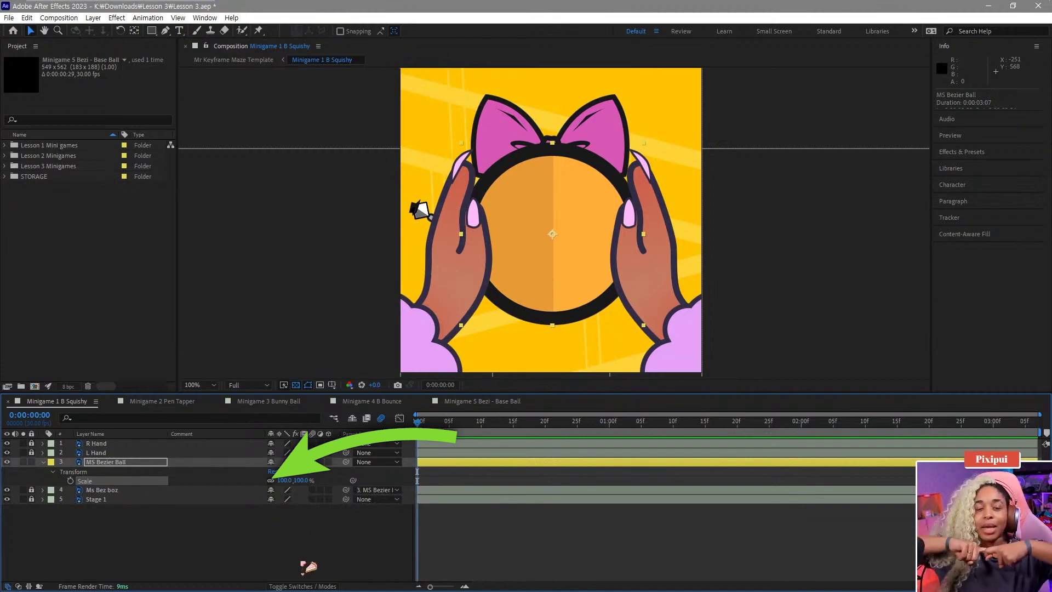
mouse_move(280, 482)
mouse_down()
mouse_move(296, 482)
mouse_move(272, 487)
mouse_up()
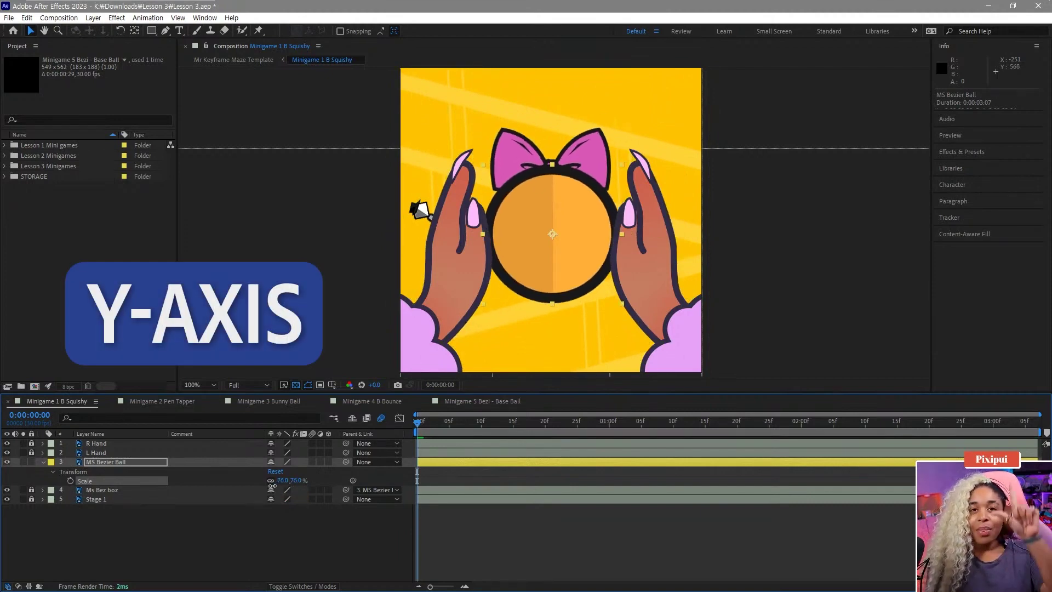
drag(272, 485, 307, 500)
key(ctrl+z)
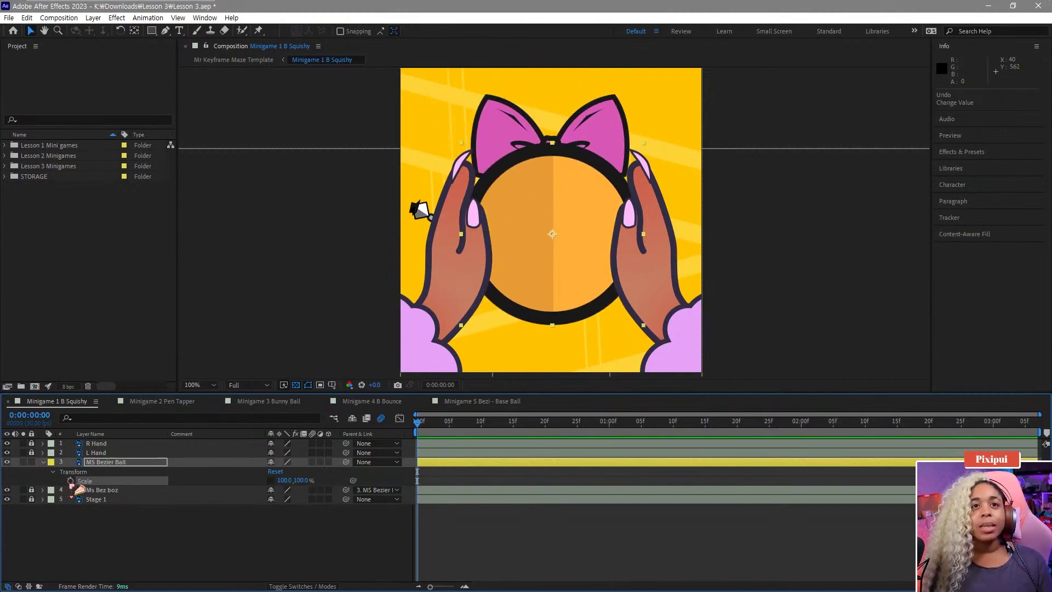
Start Scale keyframes on the MS Bezier Ball at 0:00:00:00 and set its horizontal scale to 50% at 0:00:01:07.
click(71, 481)
drag(426, 431, 665, 439)
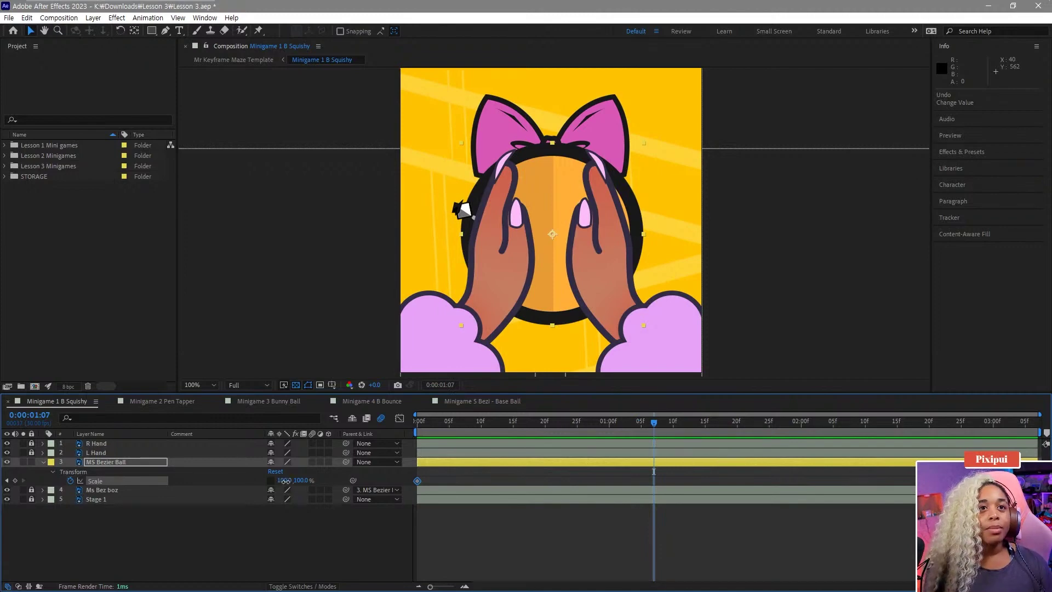
drag(283, 480, 262, 486)
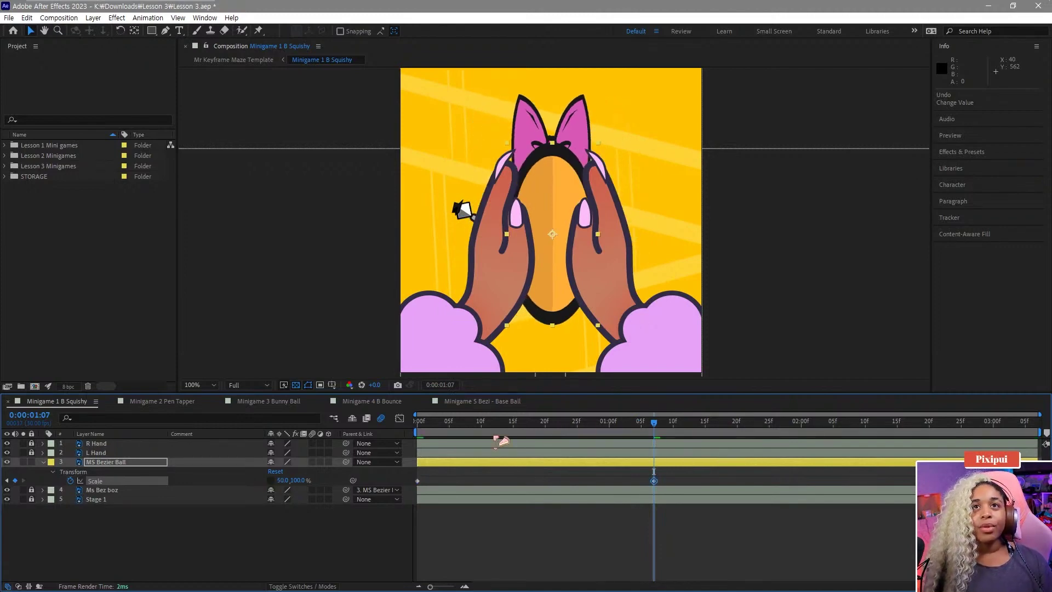
Paste a copy of the ball's first Scale keyframe at 0:00:01:18 and play back the squash.
drag(660, 425, 733, 440)
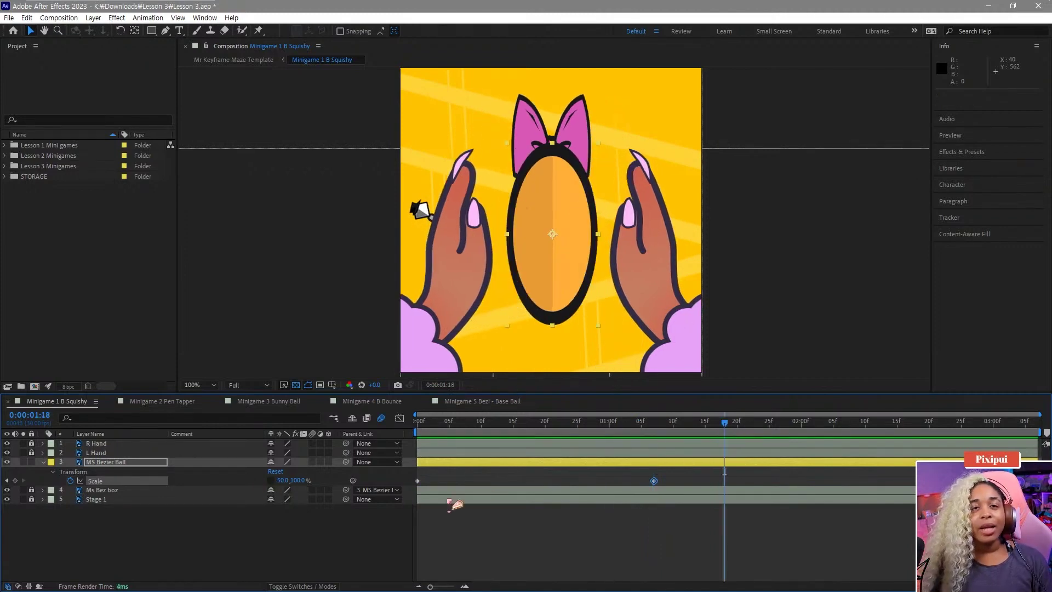
drag(450, 481, 411, 485)
key(ctrl+c)
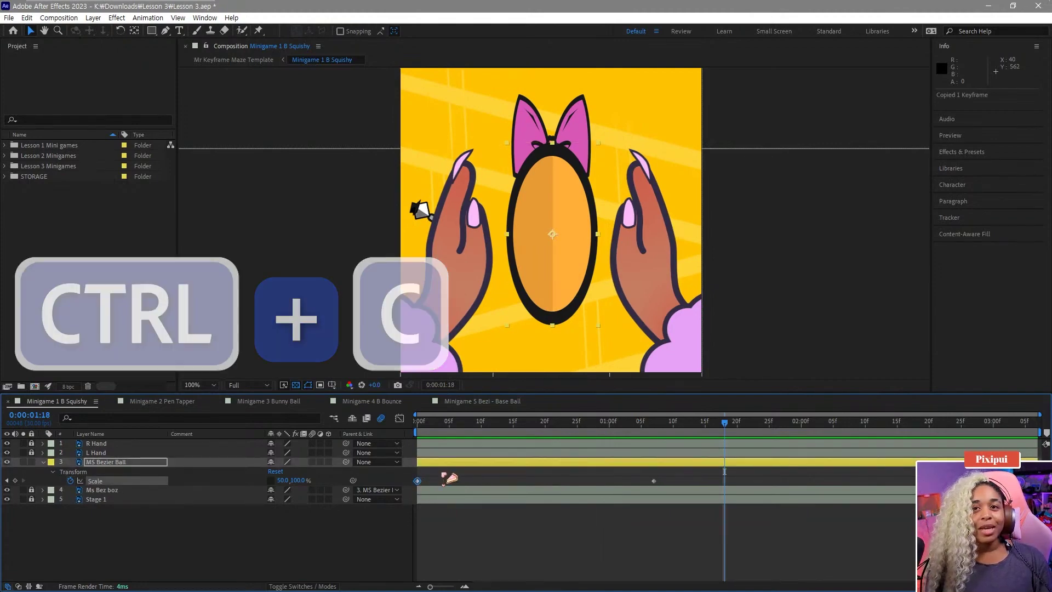
key(ctrl+v)
key(ctrl+v)
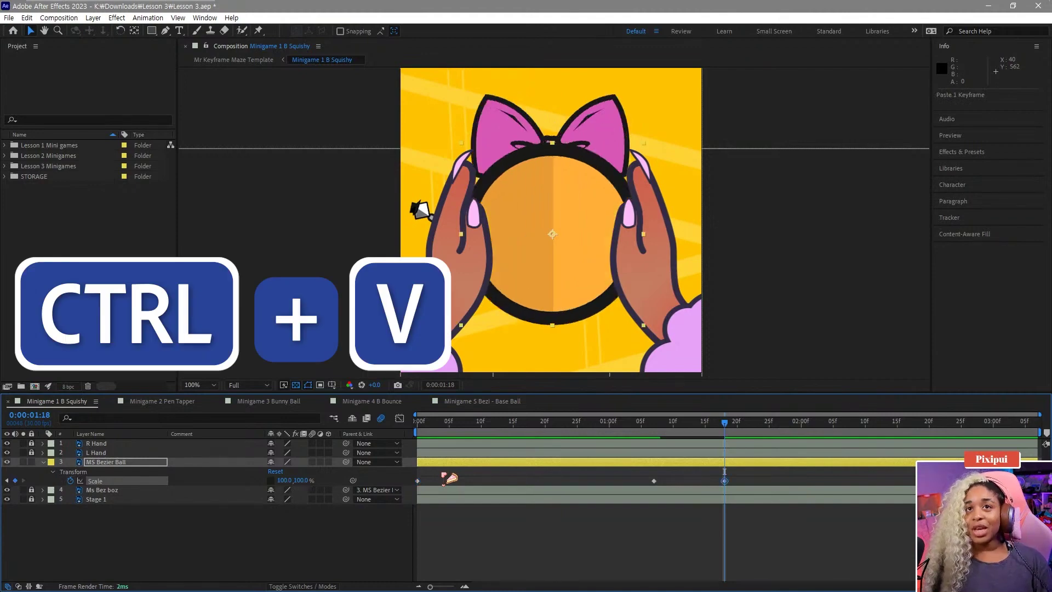
key(space)
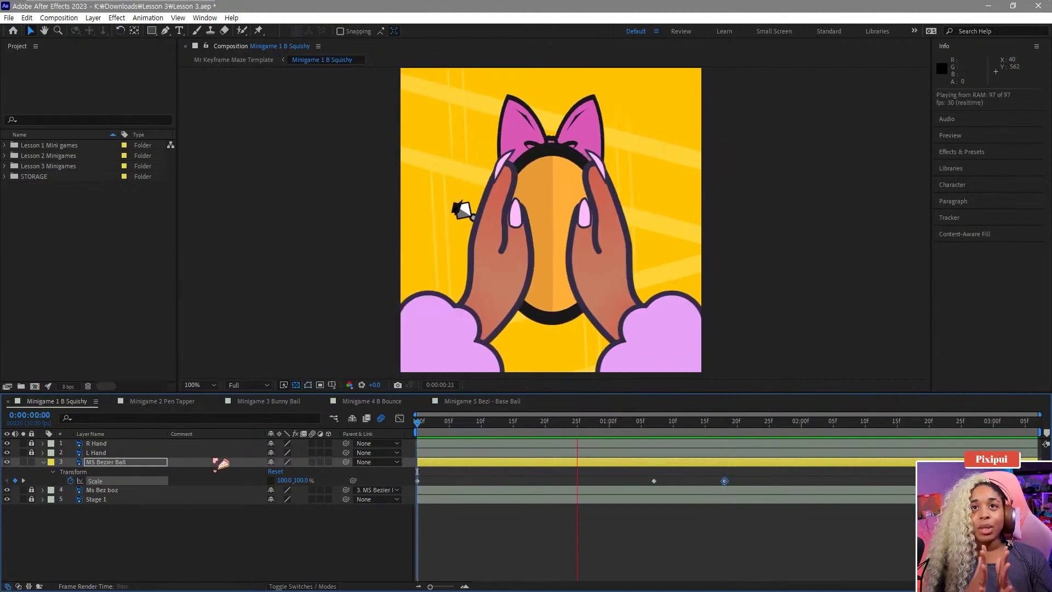
key(space)
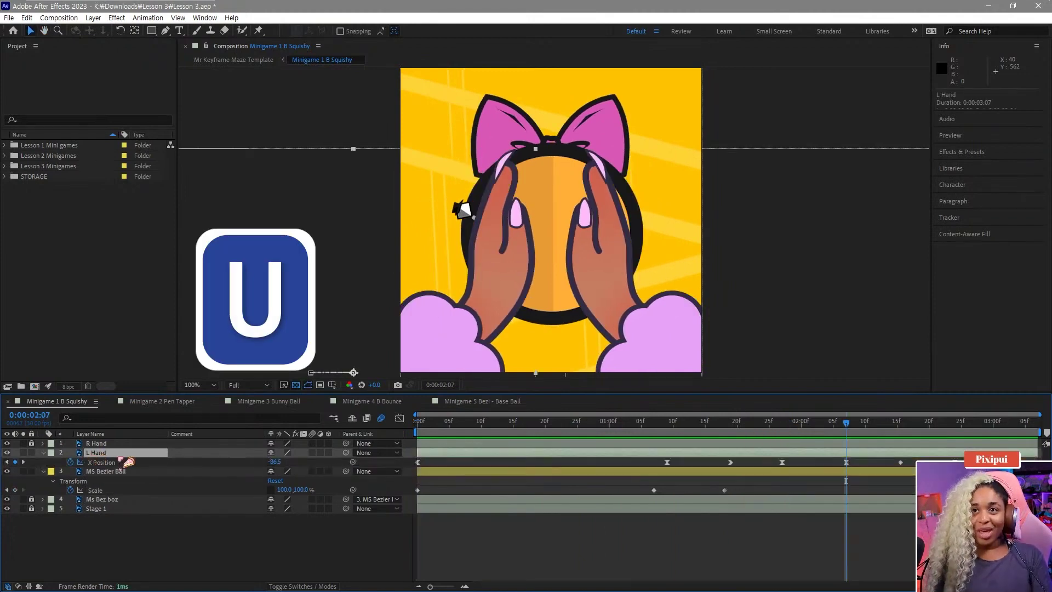
Add further Scale keyframes to the ball from 0:00:02:07 onward to follow the hands, and preview the animation.
mouse_move(860, 422)
mouse_down()
mouse_move(904, 429)
mouse_move(855, 434)
mouse_up()
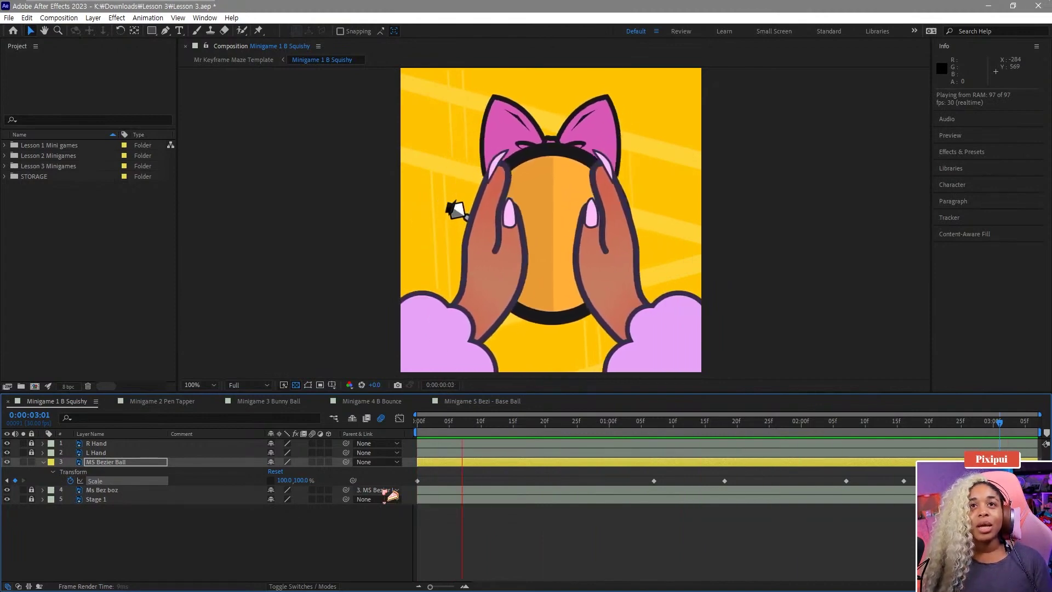
key(space)
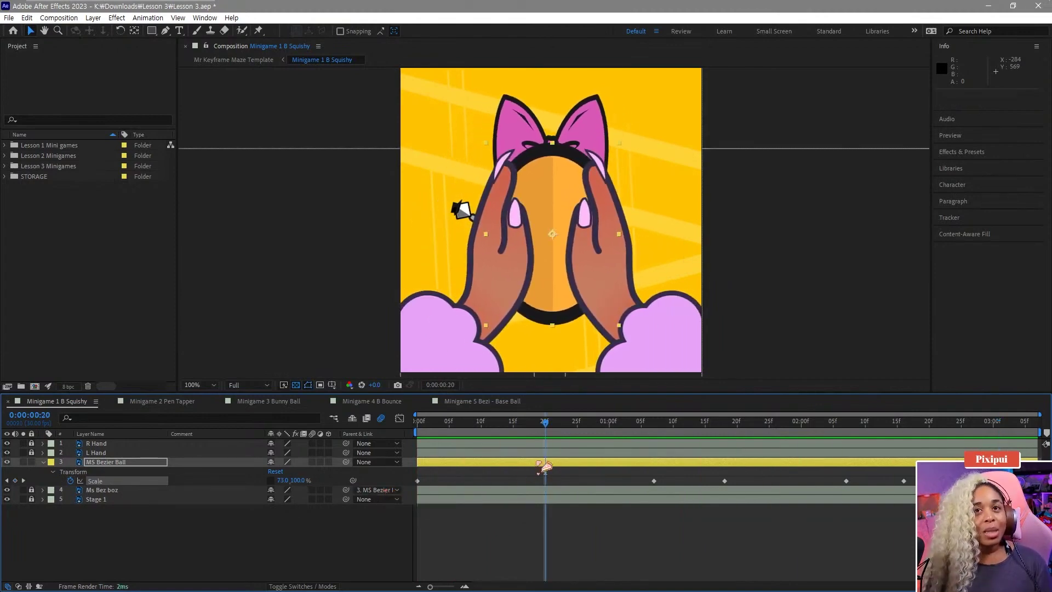
drag(558, 423, 571, 423)
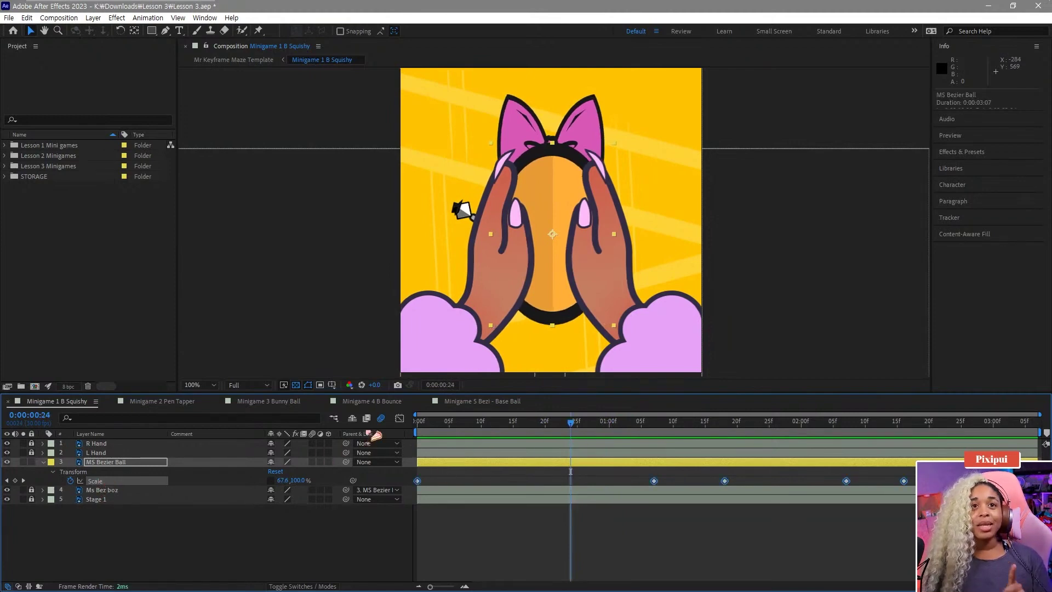
Open the Graph Editor and remove the R Hand and L Hand X Position curves from the graph editor set.
click(401, 421)
click(31, 453)
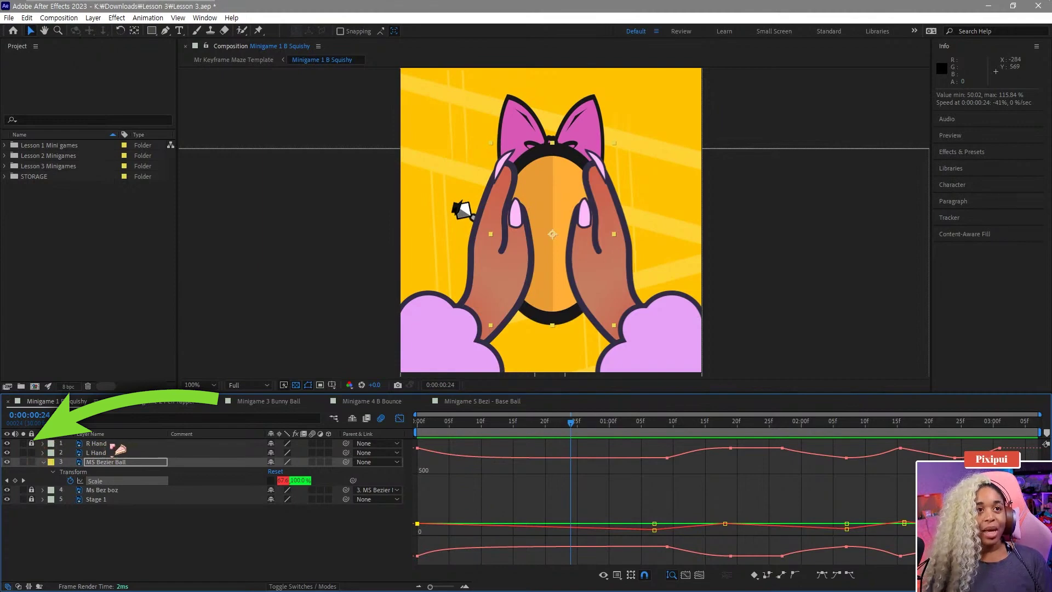
click(111, 445)
shift+click(111, 453)
key(u)
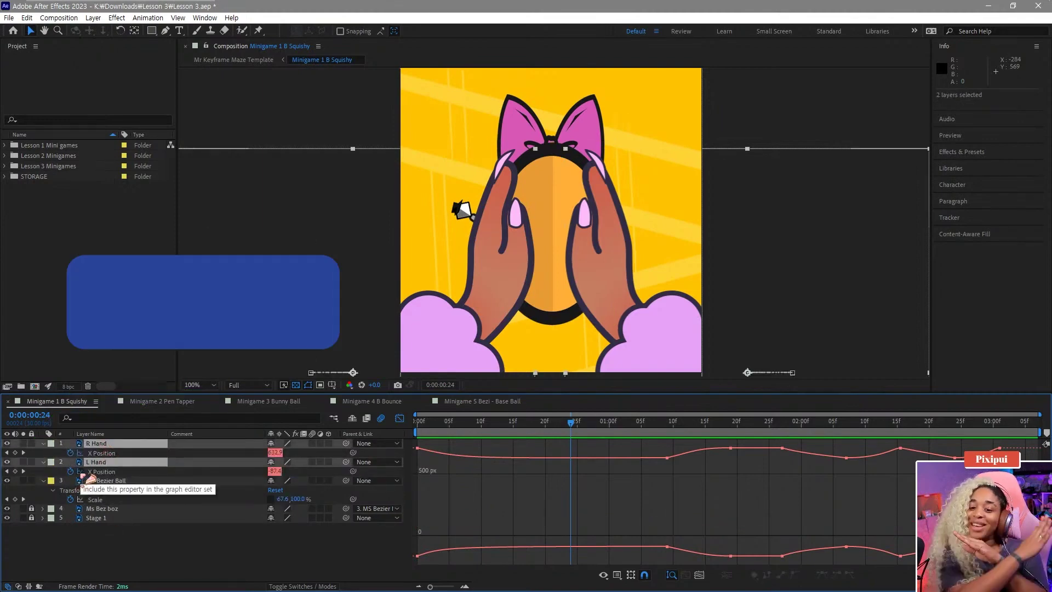
click(81, 472)
click(81, 454)
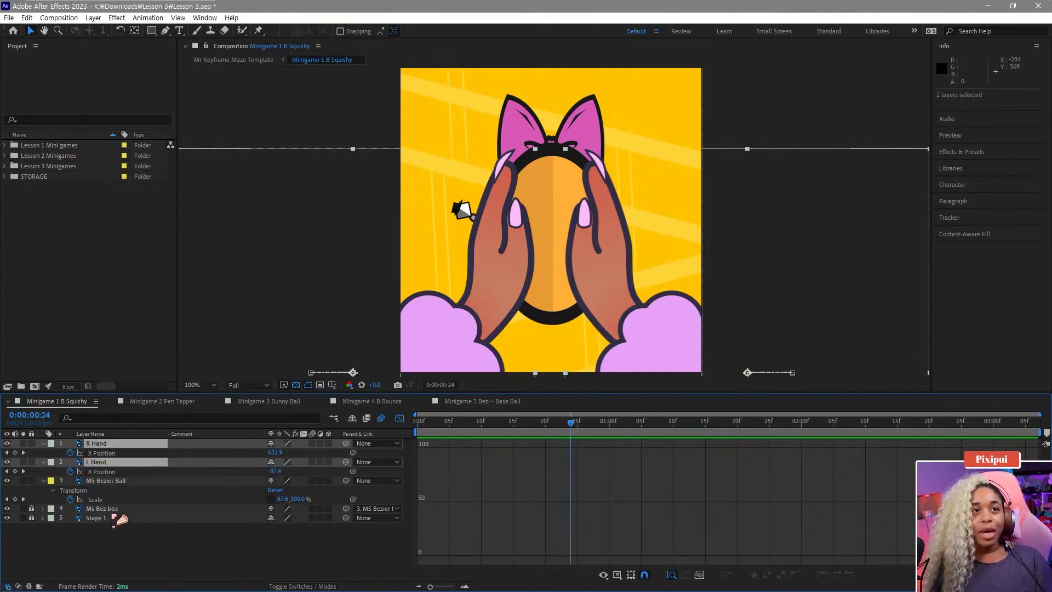
Show only the MS Bezier Ball's Scale curves and apply Easy Ease Out to the keyframe at 0:00:00:00.
click(99, 500)
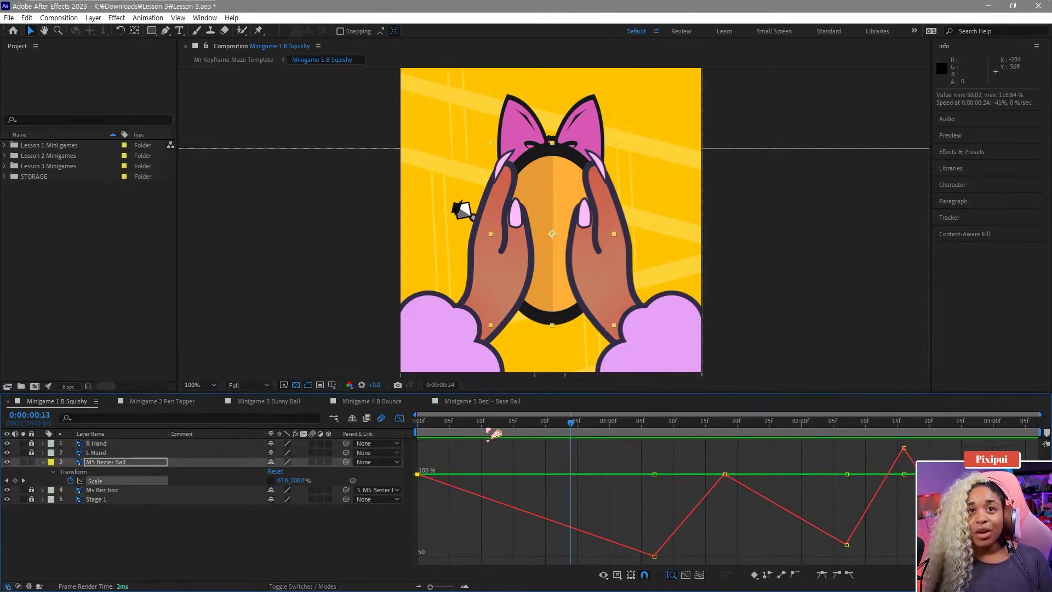
key(Home)
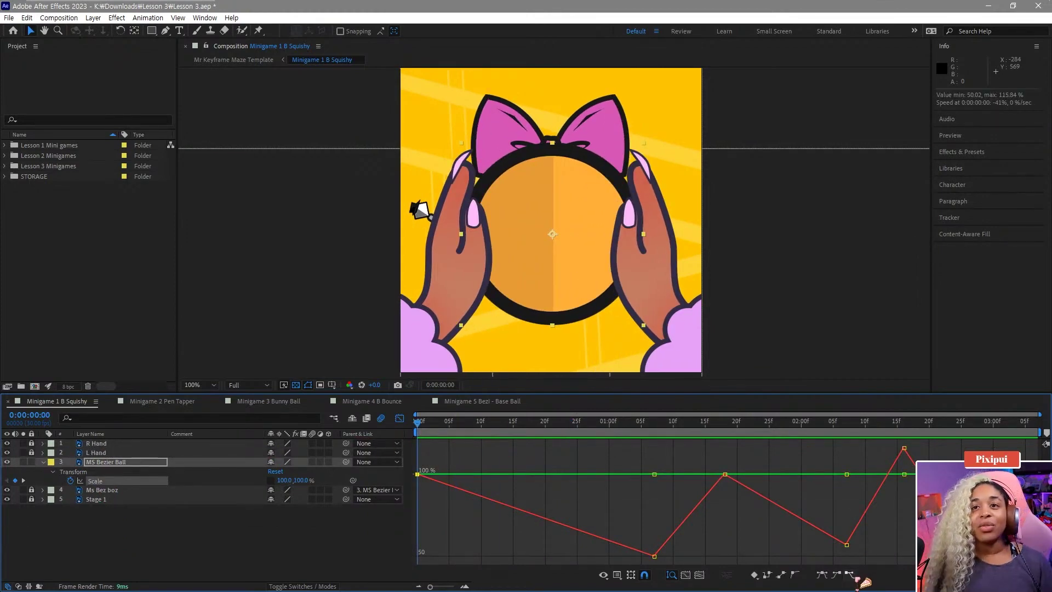
click(851, 576)
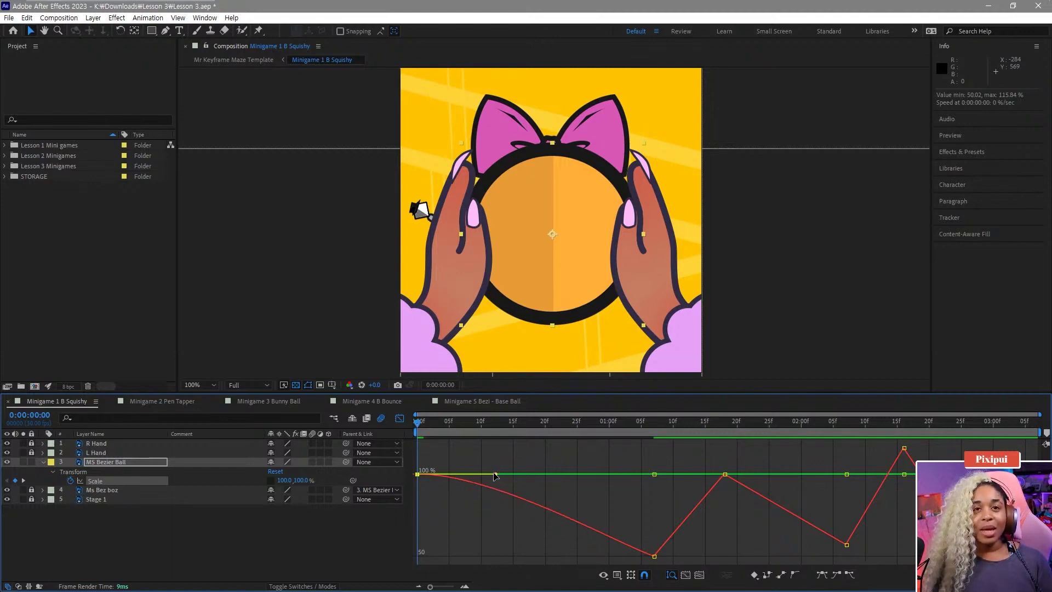
Try pulling the first Scale keyframe's handle down and moving the 50% keyframe to about 0:00:00:09, undoing each change.
drag(496, 473, 495, 518)
key(ctrl+z)
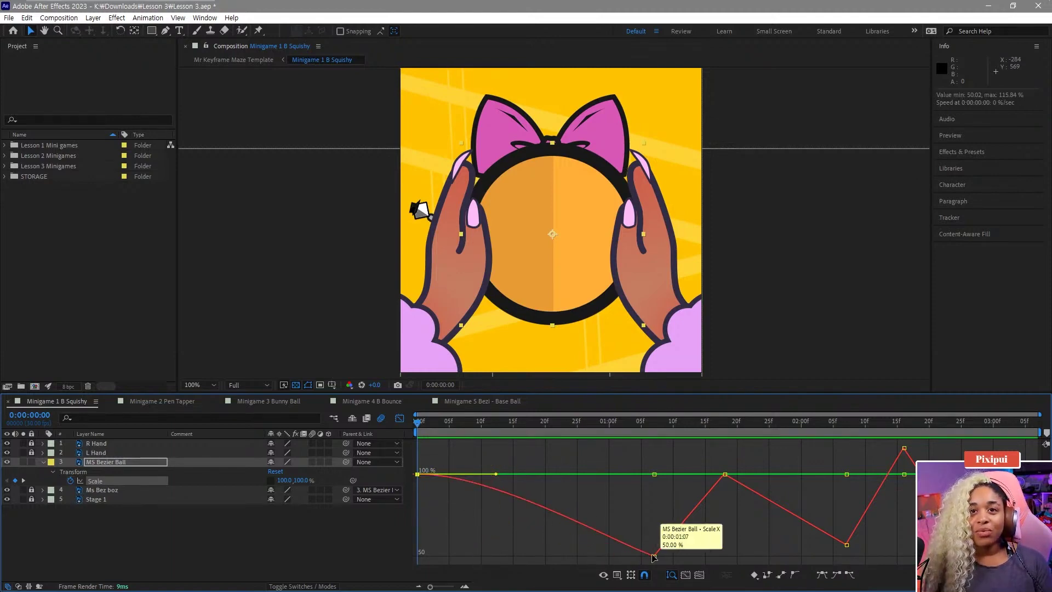
drag(654, 557, 478, 546)
key(space)
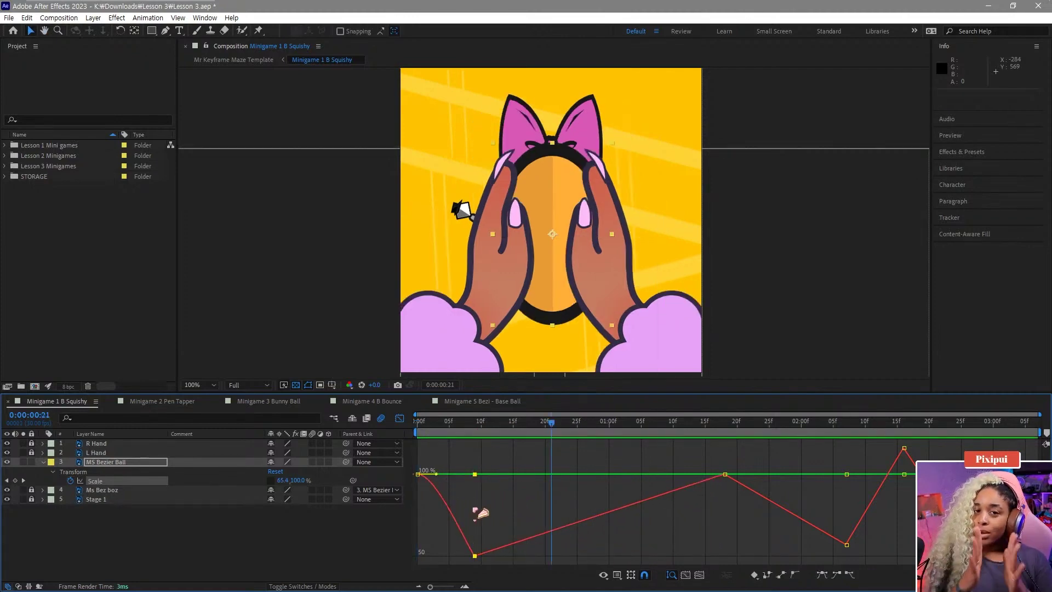
key(ctrl+z)
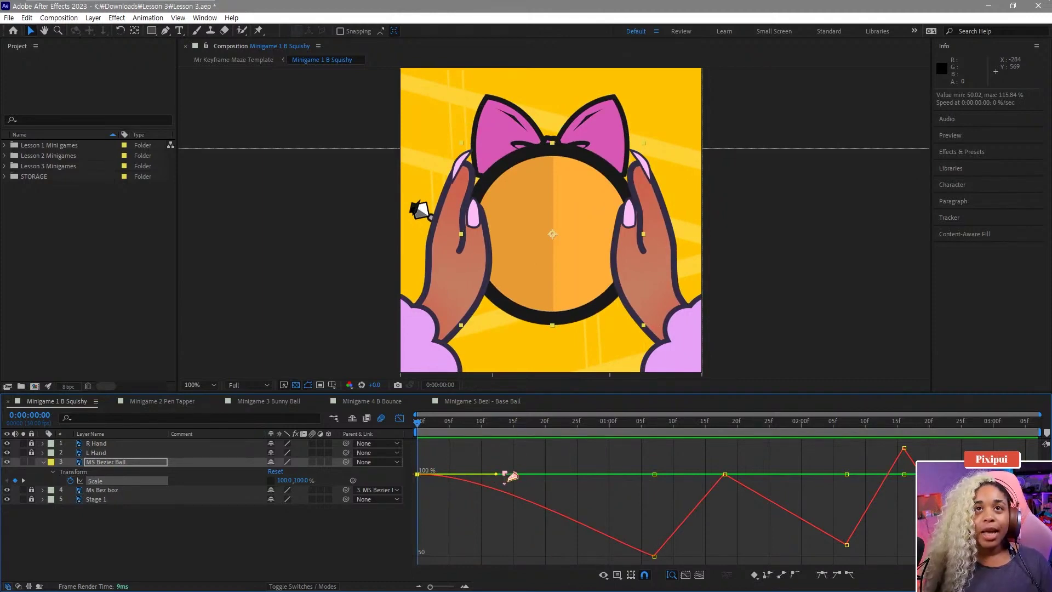
Apply Easy Ease In to the ball's Scale keyframe at 0:00:01:07 and lengthen its incoming handle to about 0:00:00:12.
key(space)
key(space)
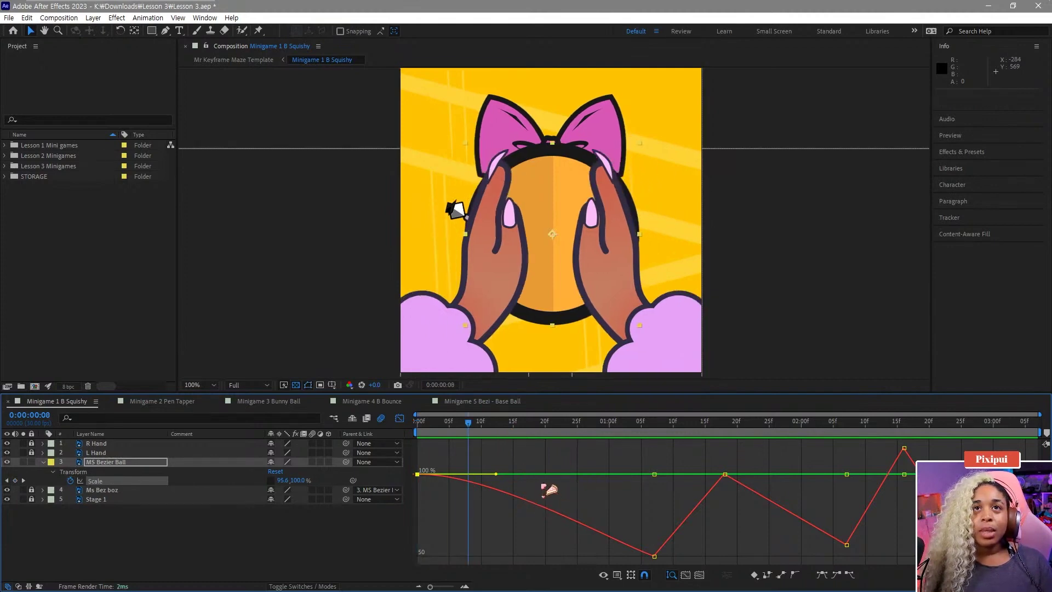
drag(480, 426, 522, 437)
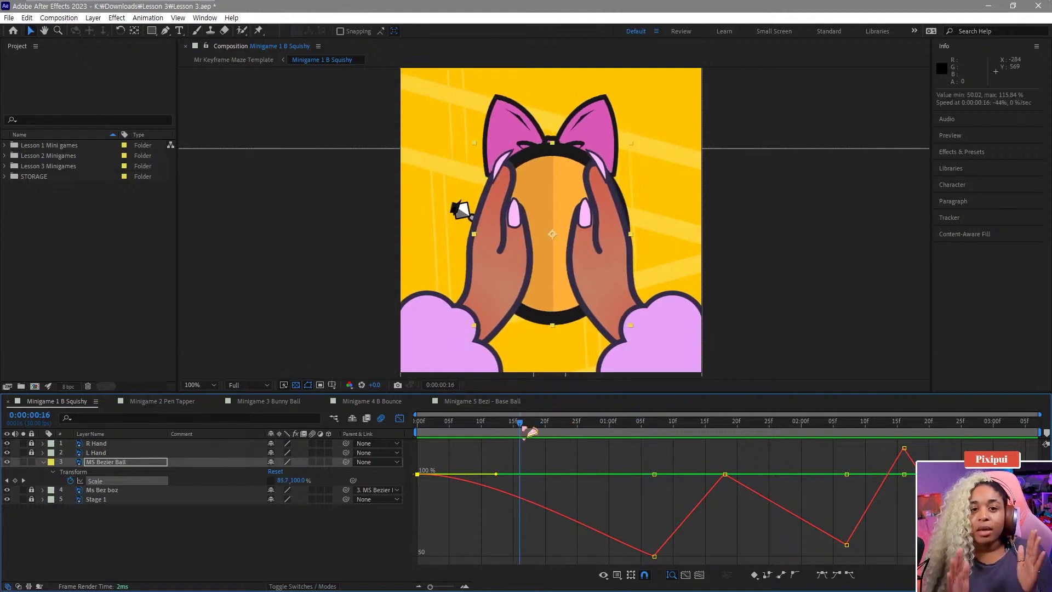
key(k)
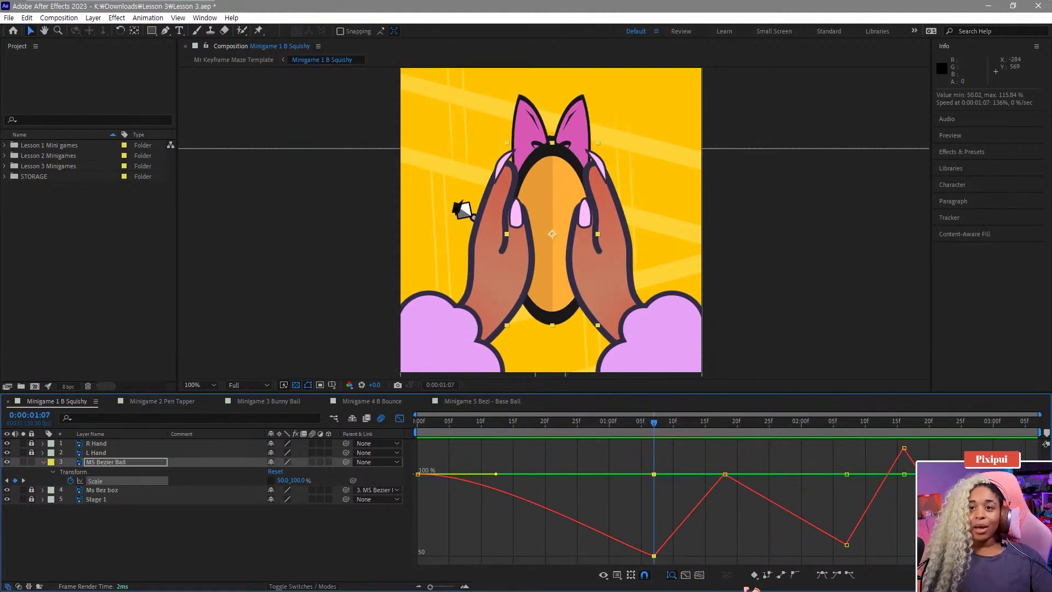
click(837, 574)
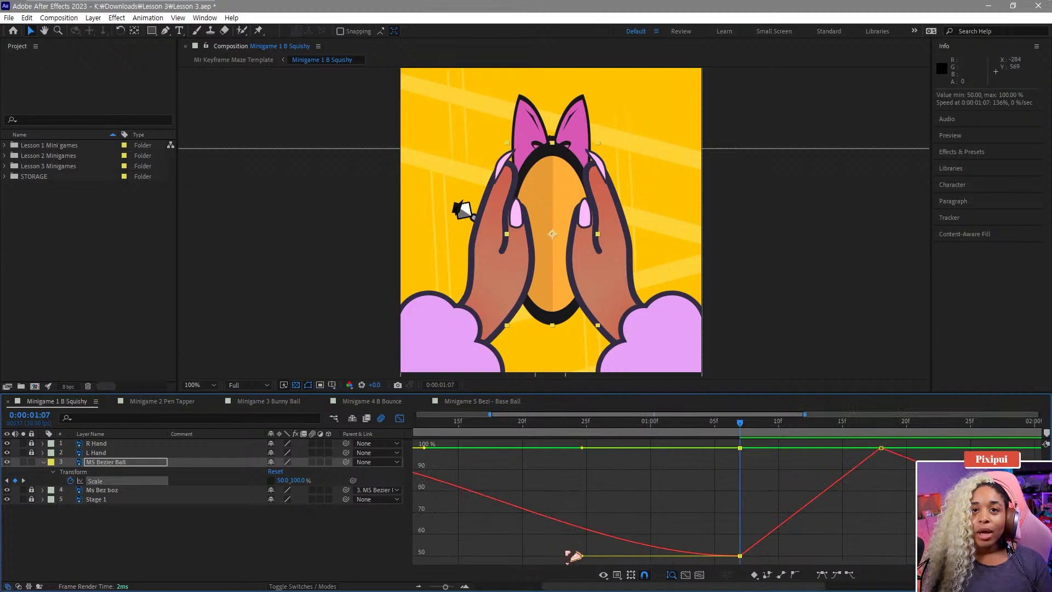
drag(582, 556, 419, 555)
Extend the 0:00:01:07 keyframe's incoming Scale X handle back to the first frame and preview the slower squash.
drag(660, 426, 609, 441)
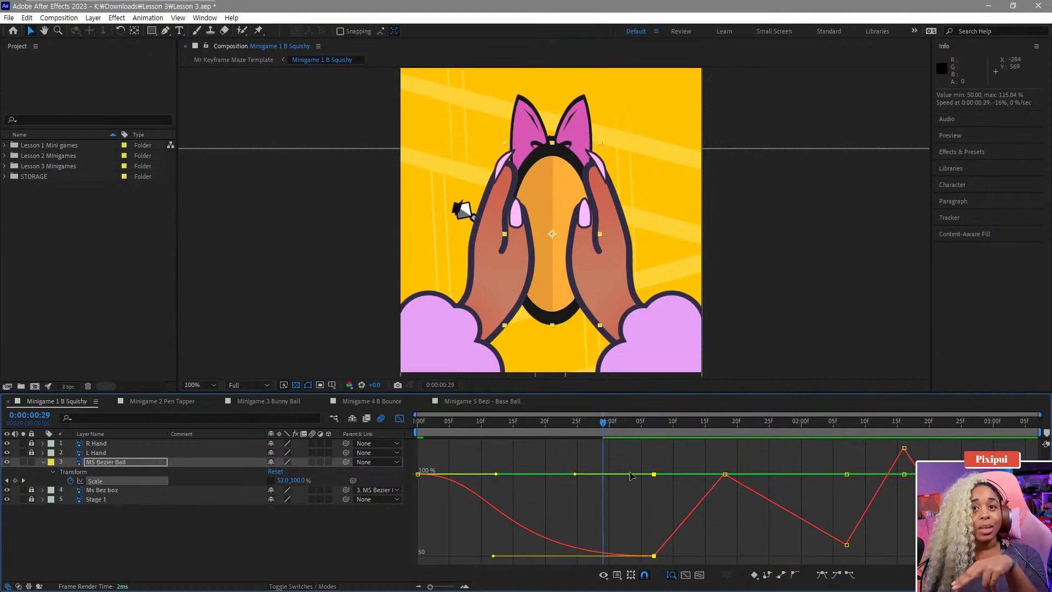
drag(621, 430, 420, 451)
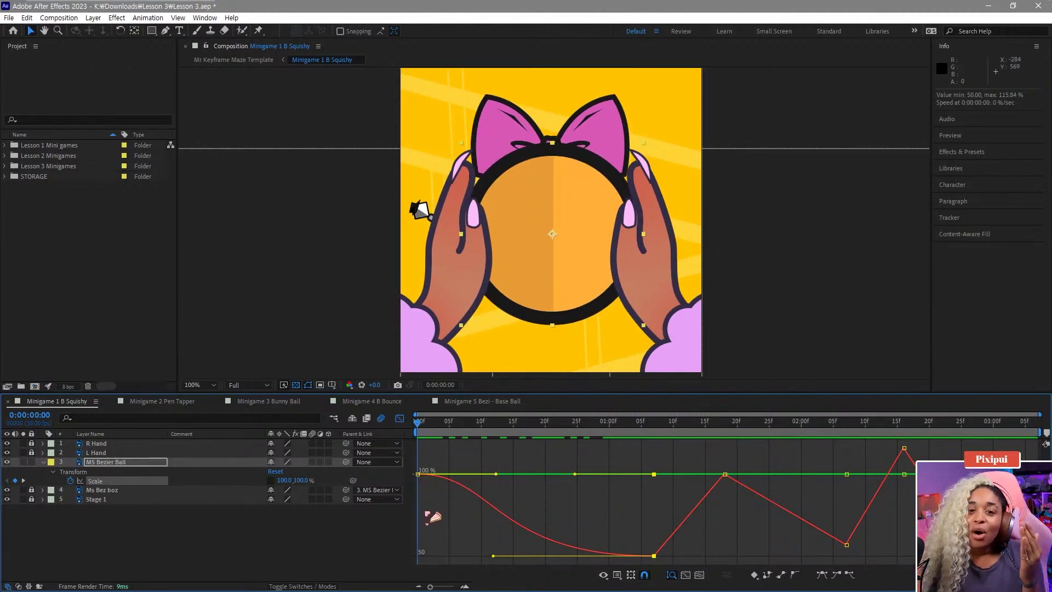
drag(494, 556, 417, 557)
key(space)
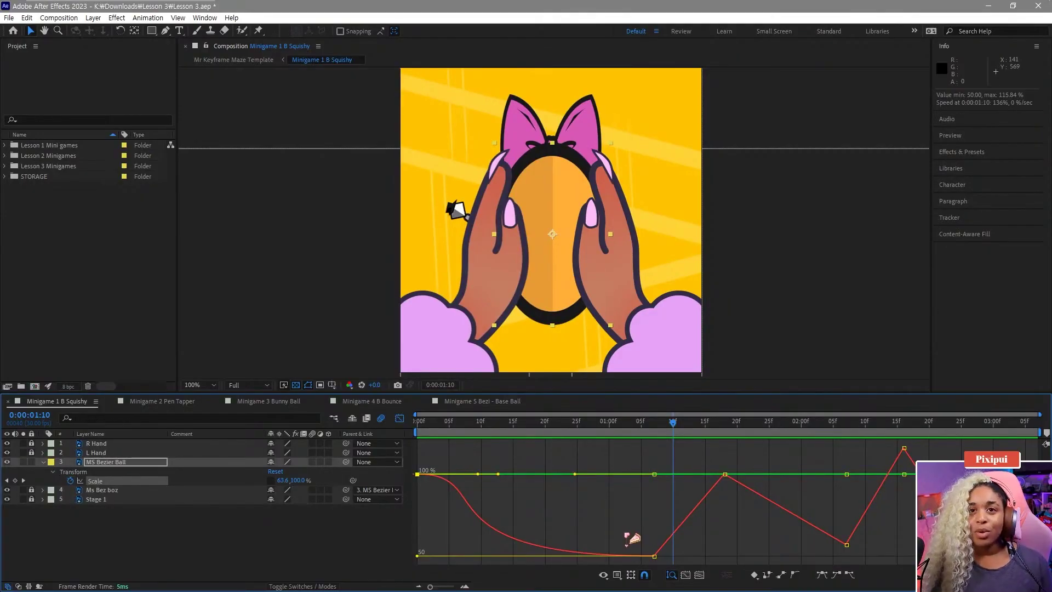
Ease the ball's Scale curve out of the 0:00:01:07 keyframe and into the 0:00:01:18 keyframe, lengthening the handles between them.
drag(626, 534, 672, 565)
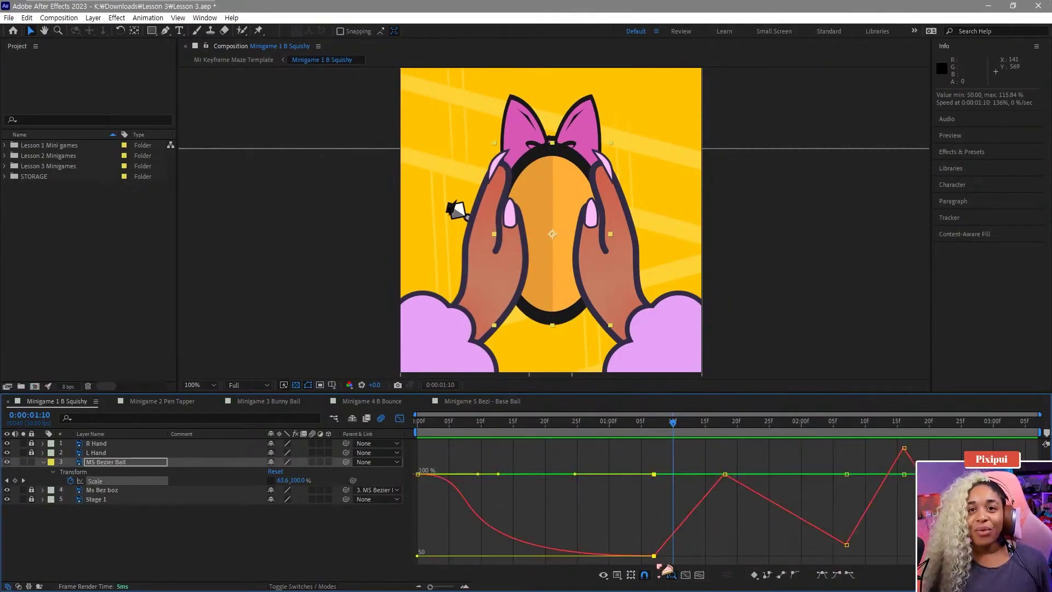
click(849, 575)
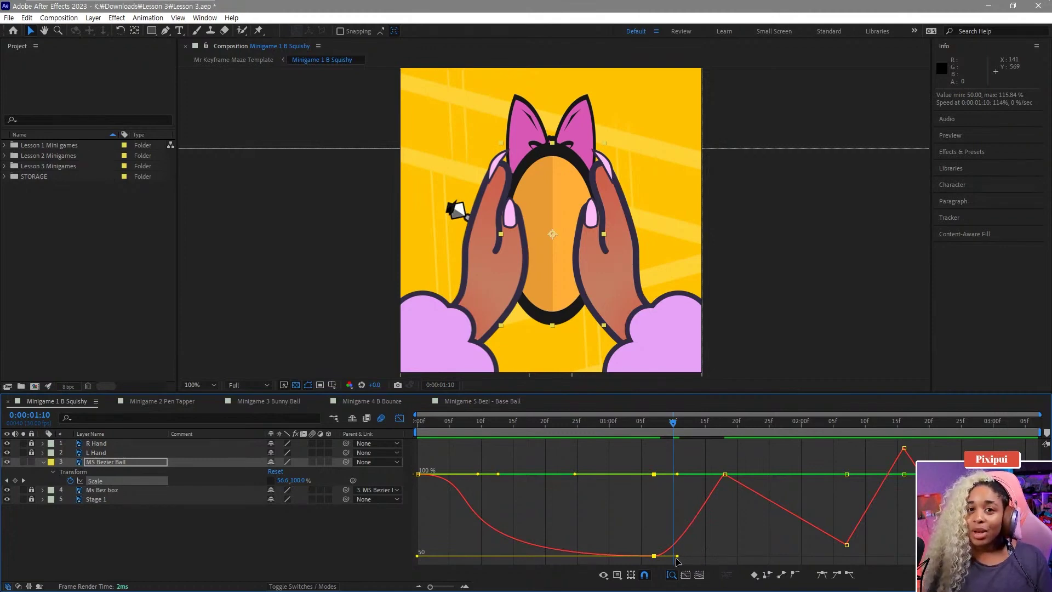
drag(679, 558, 707, 559)
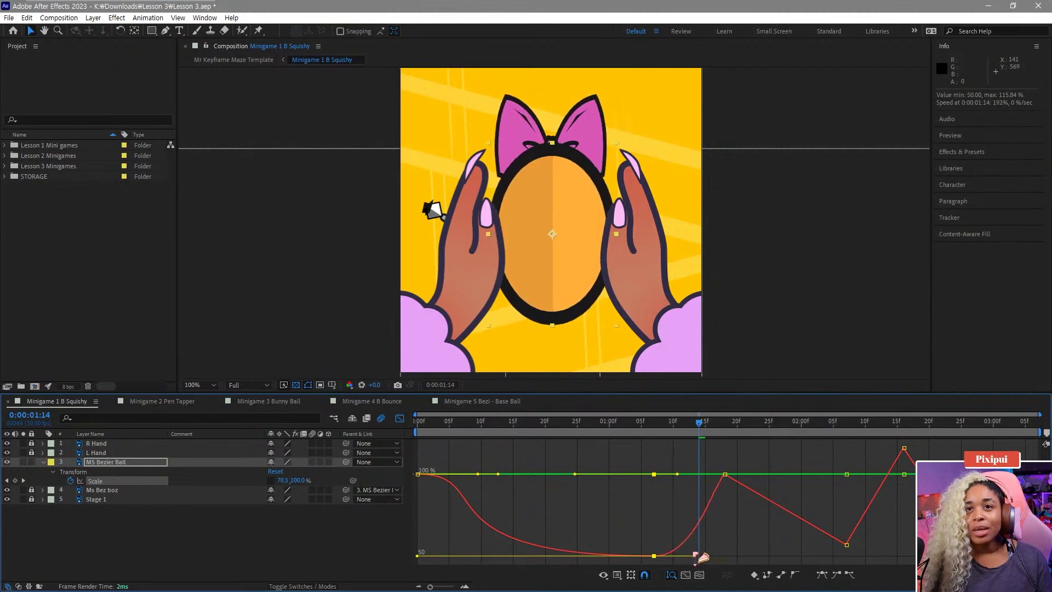
mouse_move(684, 437)
mouse_down()
mouse_move(669, 436)
mouse_move(680, 436)
mouse_up()
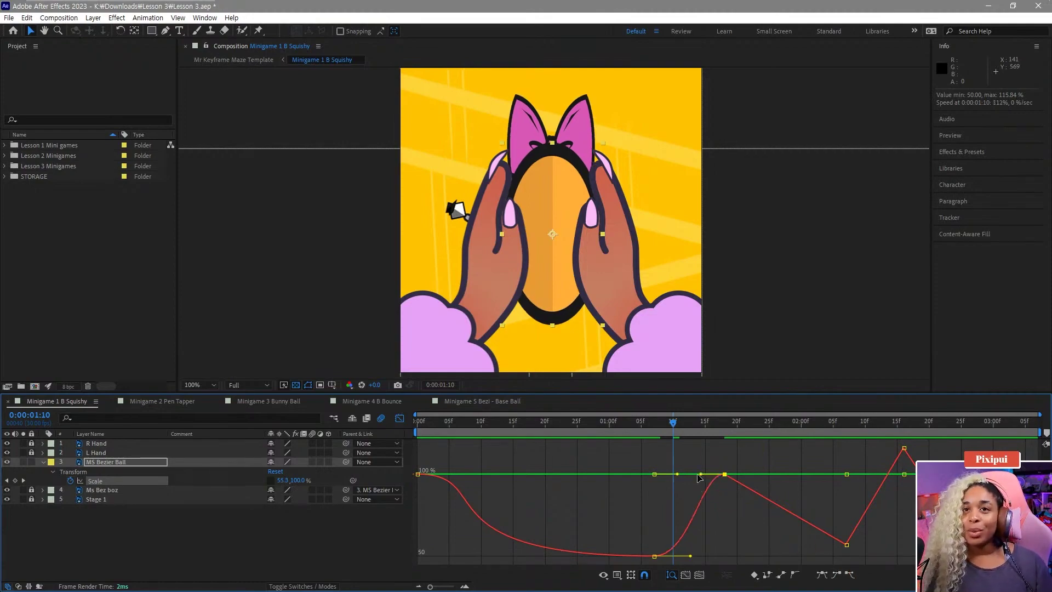
drag(718, 475, 701, 474)
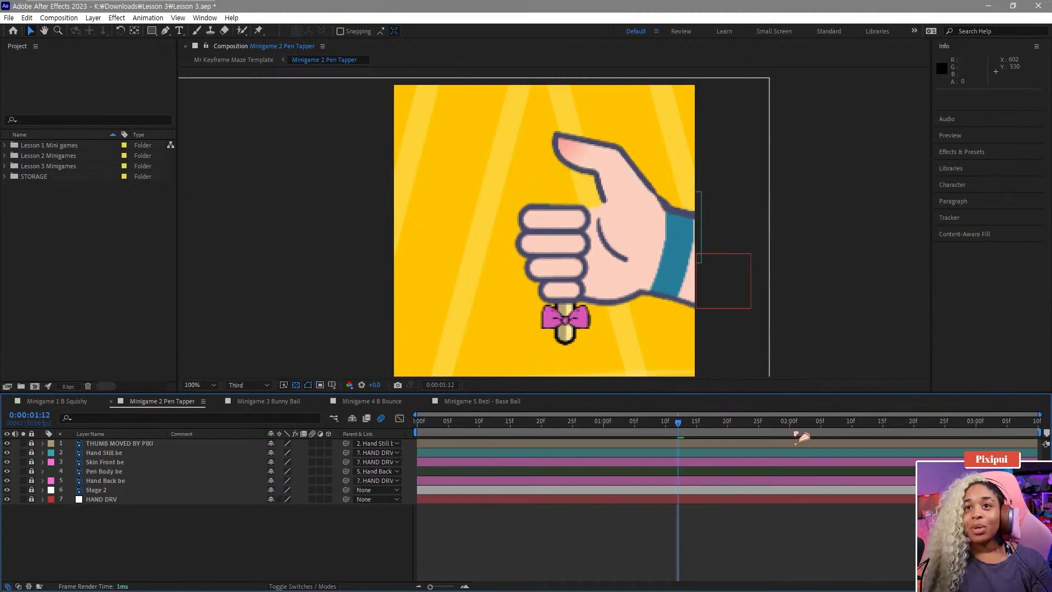
In Minigame 2 Pen Tapper, make Pen Head MOVE ME's Scale keyframe at 0:00:02:02 a hold keyframe and paste a copy at 0:00:02:15.
key(ctrl+z)
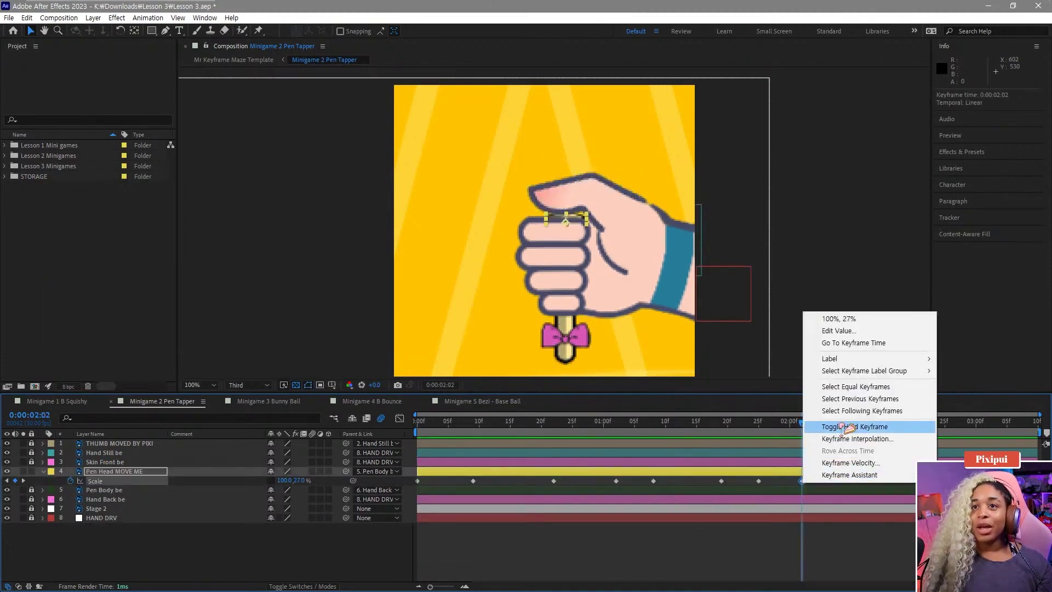
click(847, 426)
key(ctrl+c)
drag(839, 431, 883, 435)
key(ctrl+v)
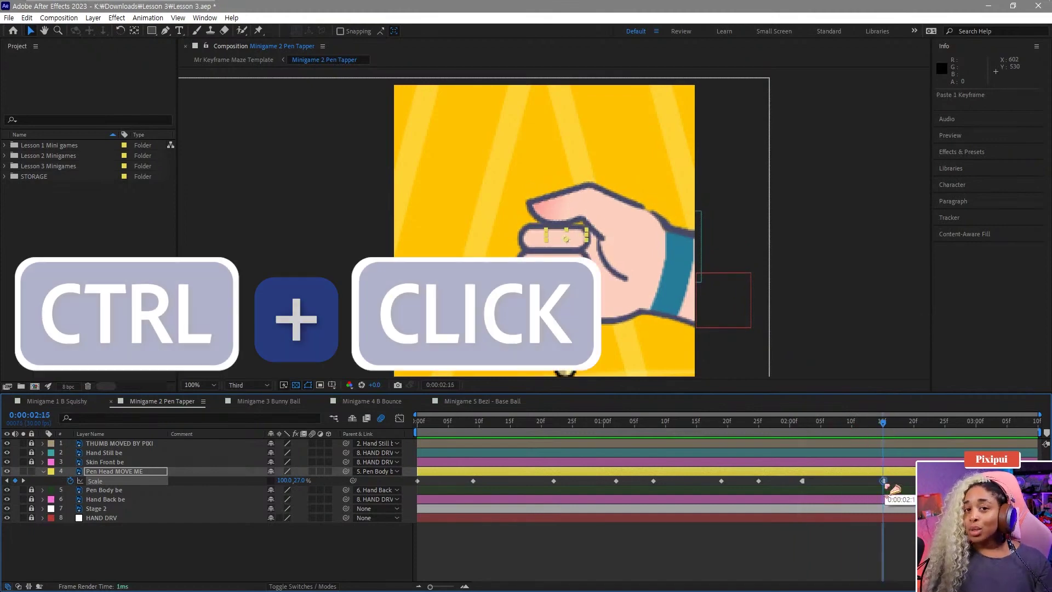
Convert the pen head's Scale keyframe at 0:00:02:15 to linear and advance the playhead to about 0:00:03:09.
ctrl+click(883, 481)
drag(881, 433, 945, 472)
drag(939, 425, 1032, 423)
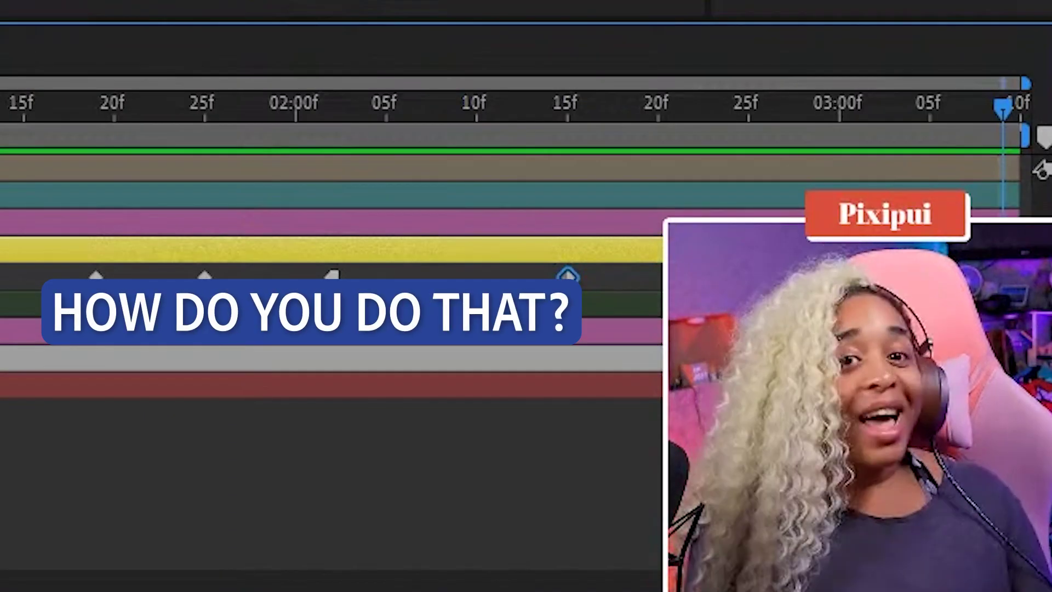
Show the pen head's Scale value graph and ease the curve out of the first keyframe.
click(400, 418)
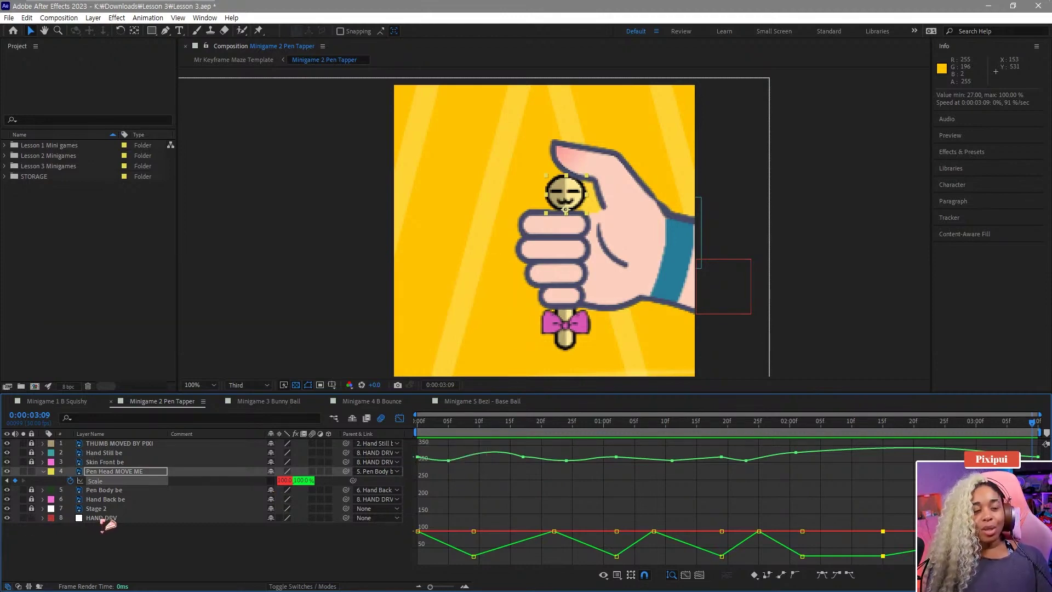
click(104, 519)
click(81, 527)
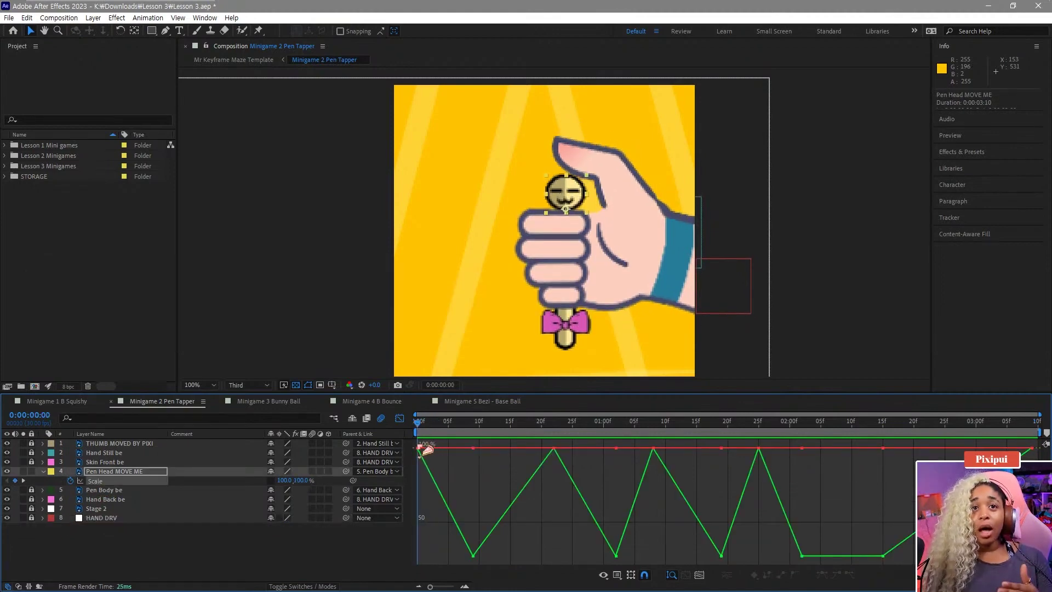
drag(421, 447, 435, 464)
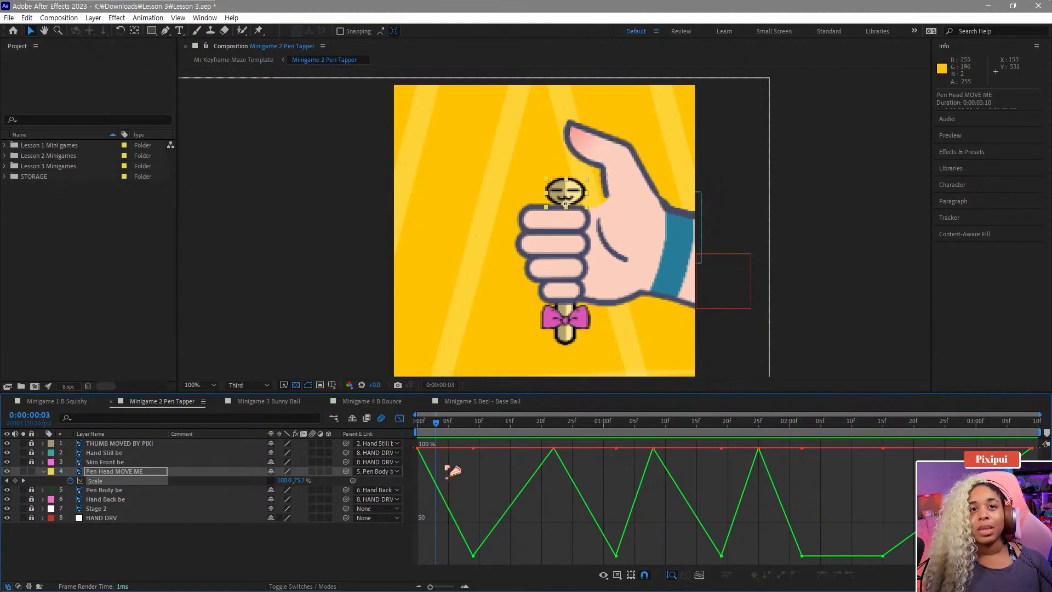
key(ctrl+a)
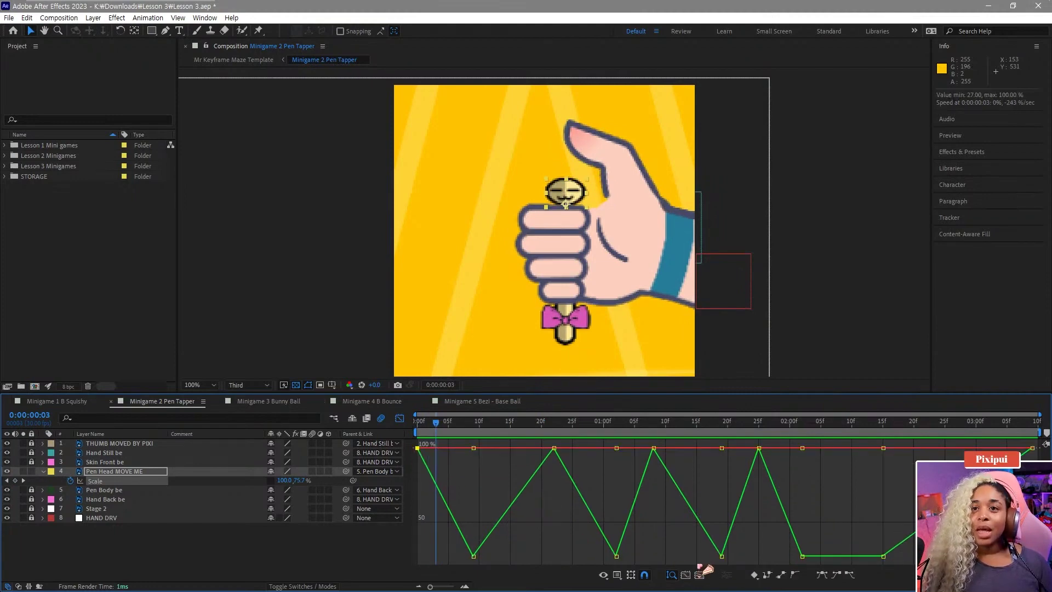
click(851, 575)
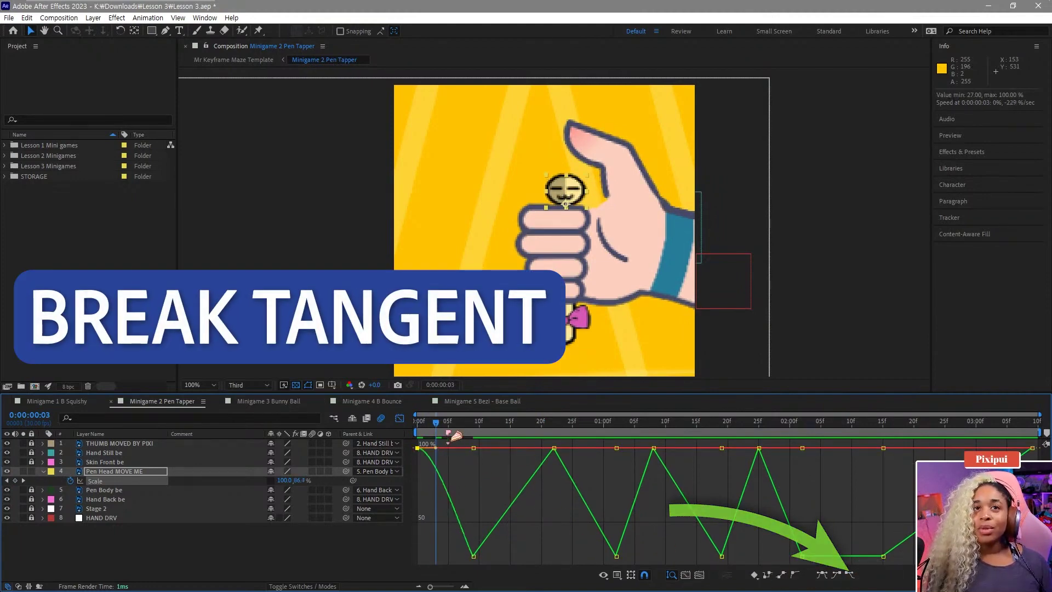
Ease the pen head's Scale curve into the 0:00:00:09 keyframe, lengthening the first keyframe's outgoing handle and tilting the incoming handle upward.
click(837, 576)
mouse_move(435, 448)
mouse_down()
mouse_move(452, 448)
mouse_move(442, 431)
mouse_up()
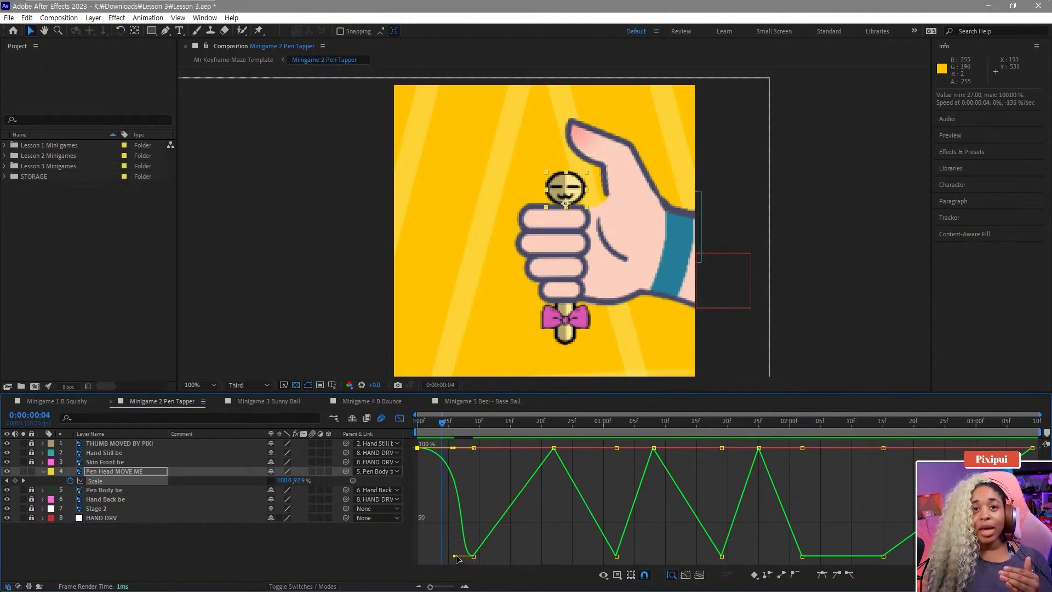
drag(455, 557, 469, 548)
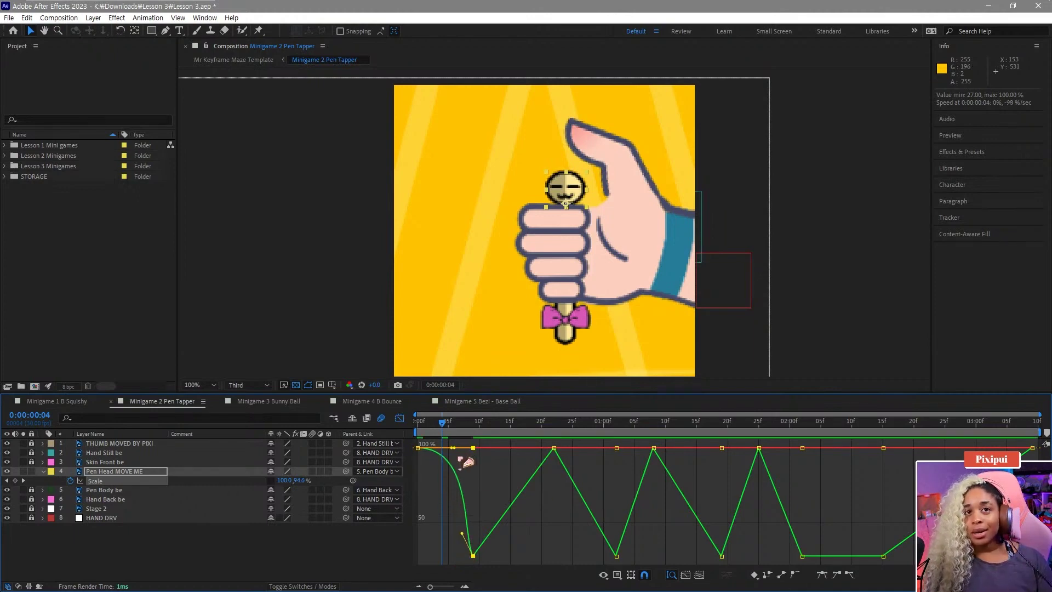
Steepen the incoming Scale Y handle at 0:00:00:09, extend the first keyframe's outgoing handle upward, and scrub through the tap.
scroll(463, 463, up, 4)
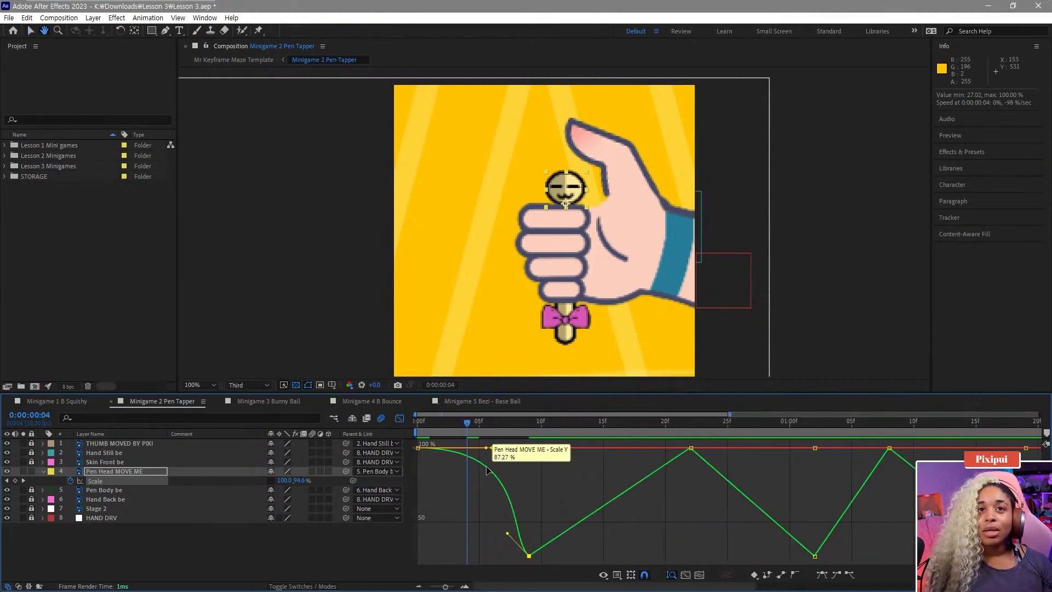
scroll(439, 455, up, 3)
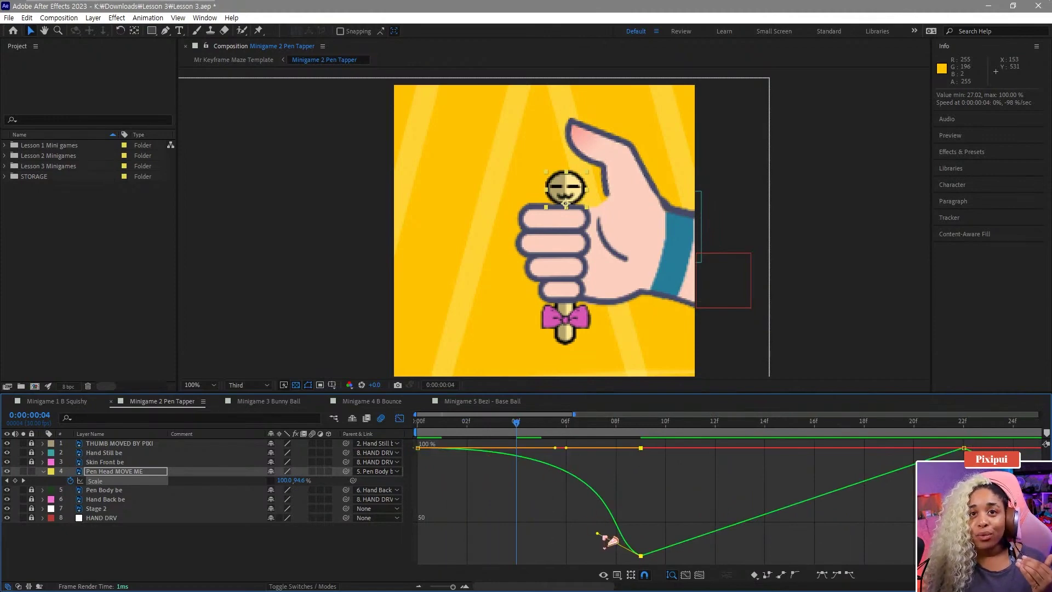
scroll(473, 459, down, 3)
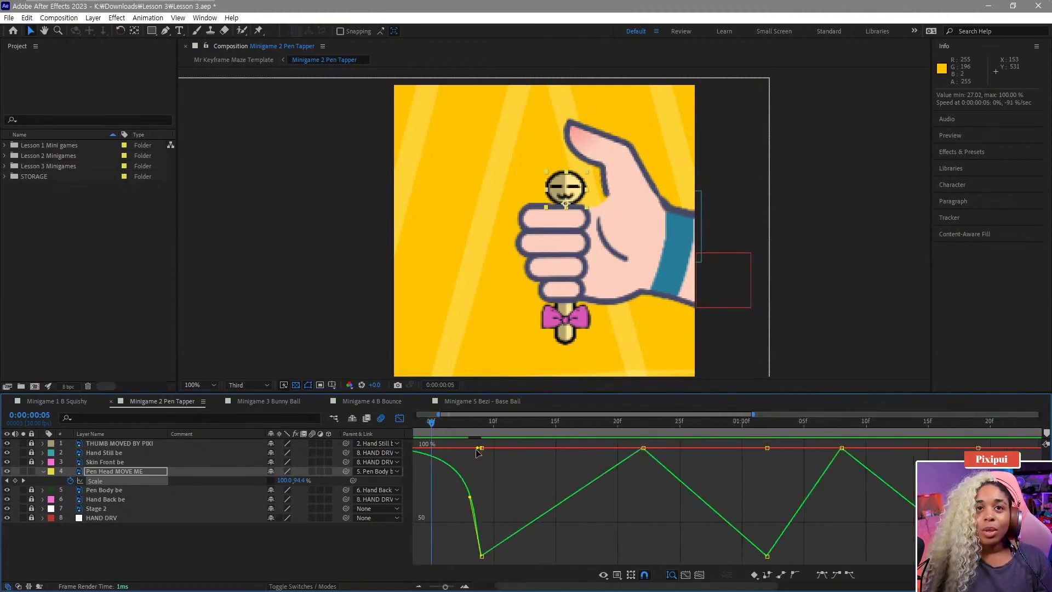
drag(477, 448, 479, 445)
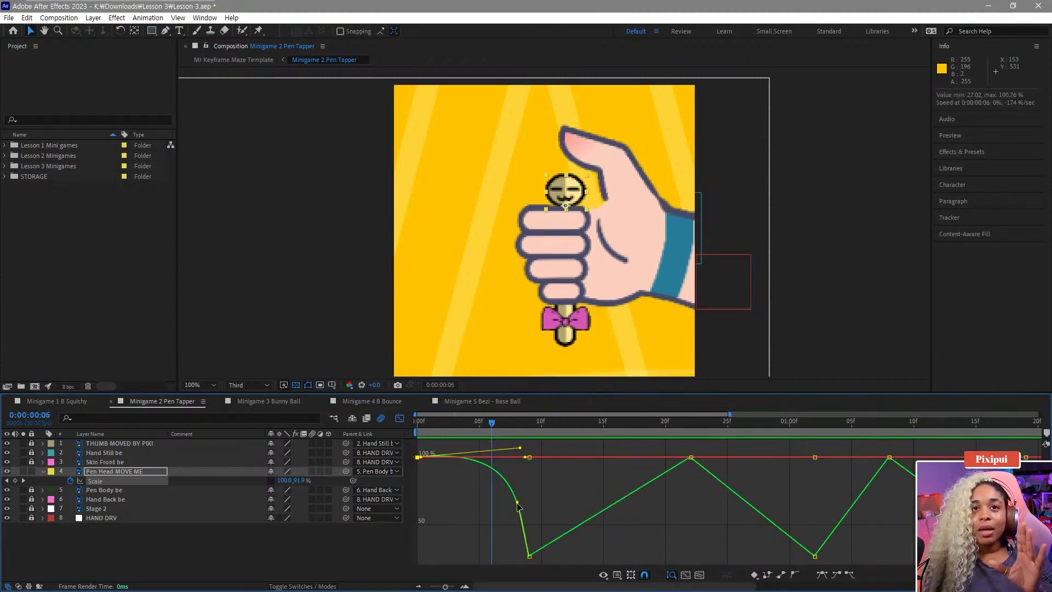
drag(518, 503, 529, 482)
drag(501, 427, 517, 429)
scroll(528, 511, up, 3)
scroll(517, 521, down, 2)
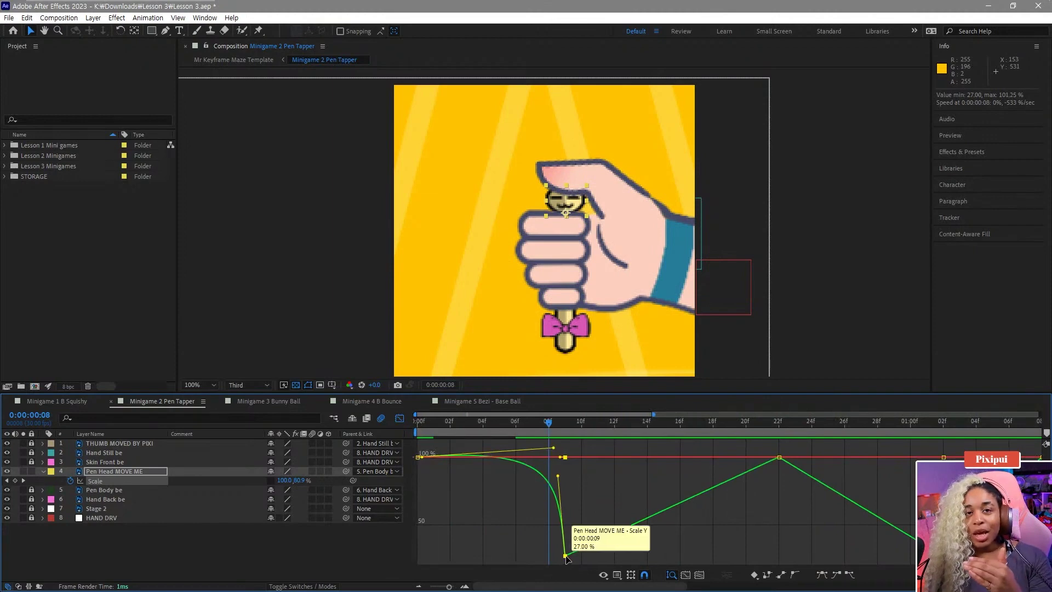
click(564, 435)
drag(569, 433, 512, 476)
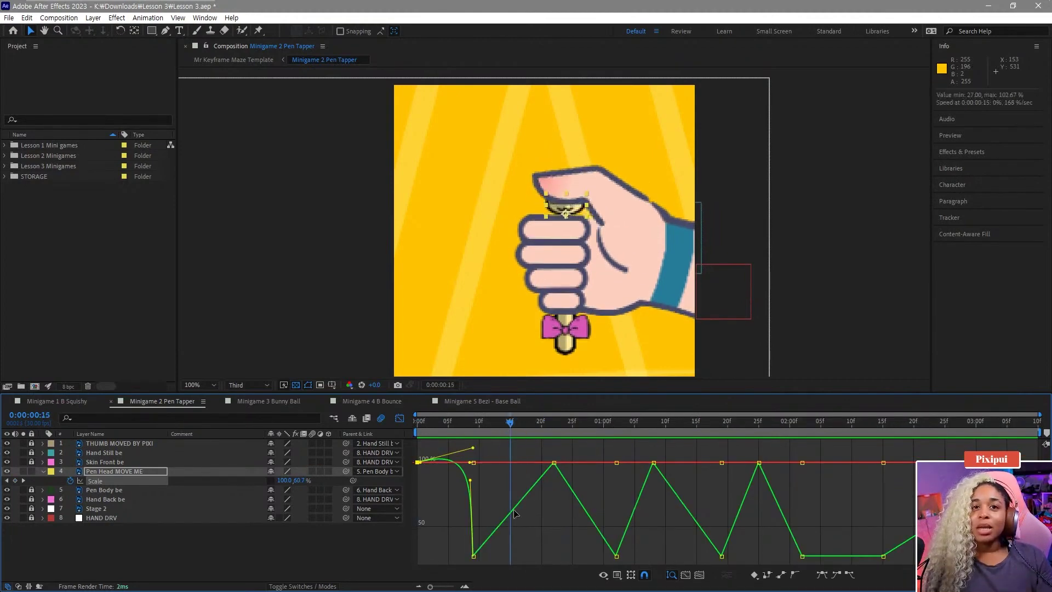
Ease the pen head's Scale curve out of the 0:00:00:09 keyframe and into the 0:00:00:22 keyframe.
click(473, 556)
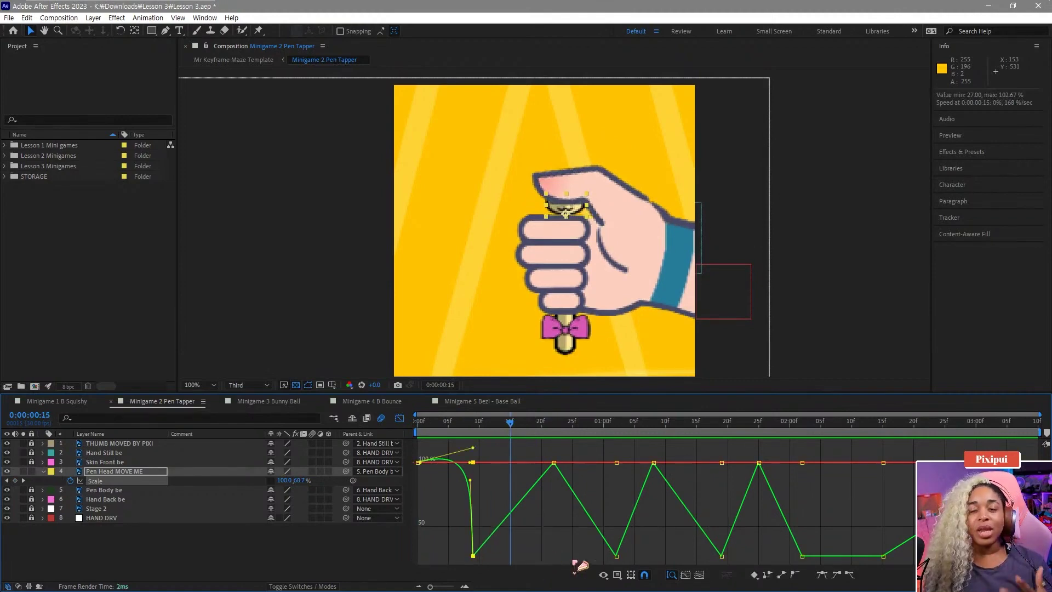
click(850, 574)
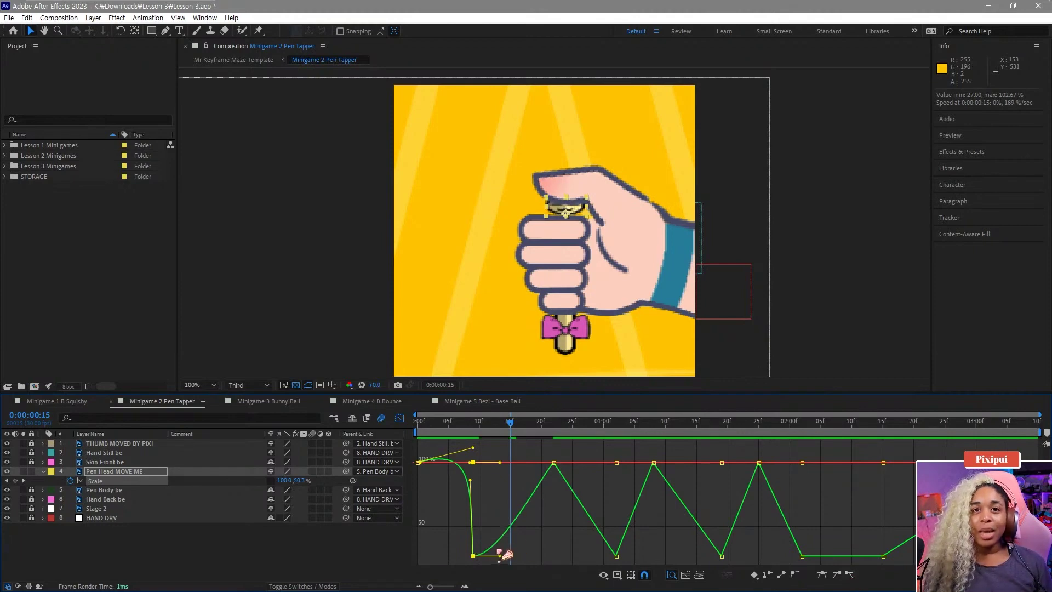
drag(568, 507, 512, 422)
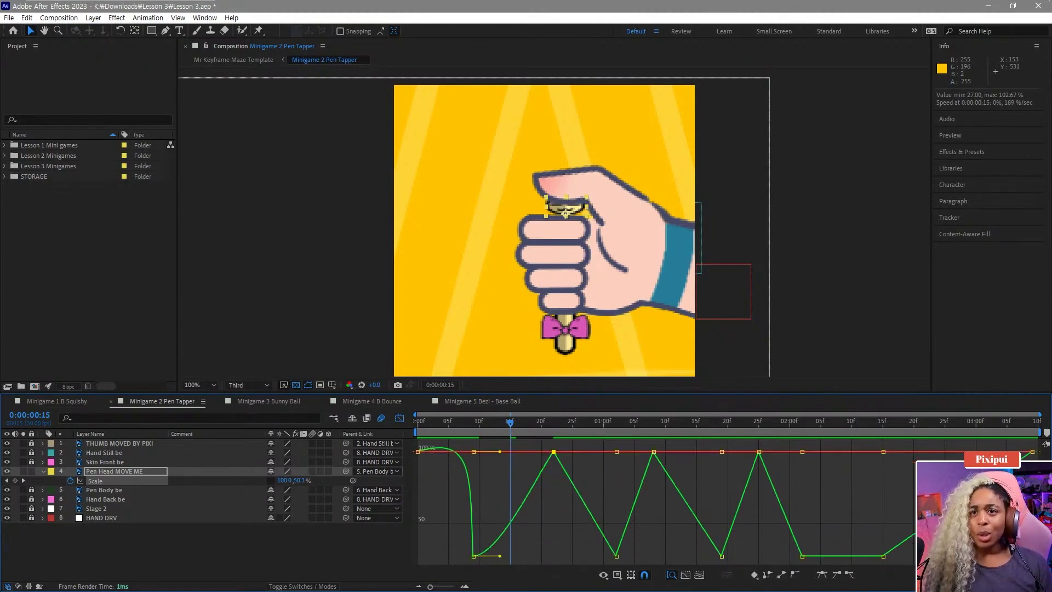
click(838, 574)
Lengthen the Scale Y handle leaving 0:00:00:09, adjust the handle entering 0:00:00:22, and preview the release to fine-tune it.
drag(522, 533, 450, 565)
drag(499, 555, 576, 571)
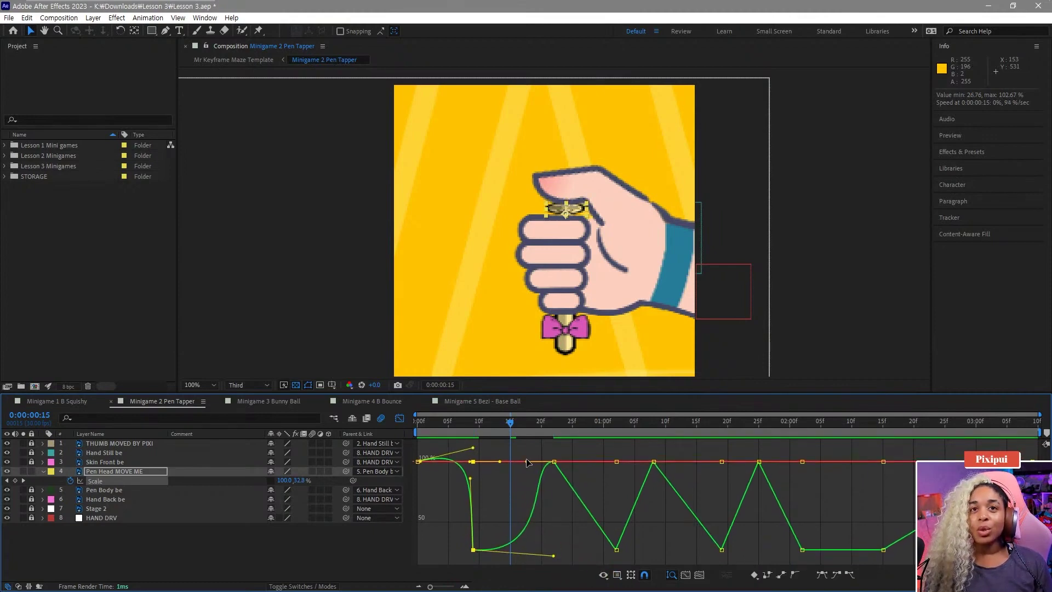
drag(526, 462, 538, 503)
key(space)
drag(553, 555, 522, 555)
mouse_move(553, 451)
mouse_down()
mouse_move(580, 453)
mouse_move(594, 433)
mouse_move(605, 448)
mouse_move(570, 440)
mouse_up()
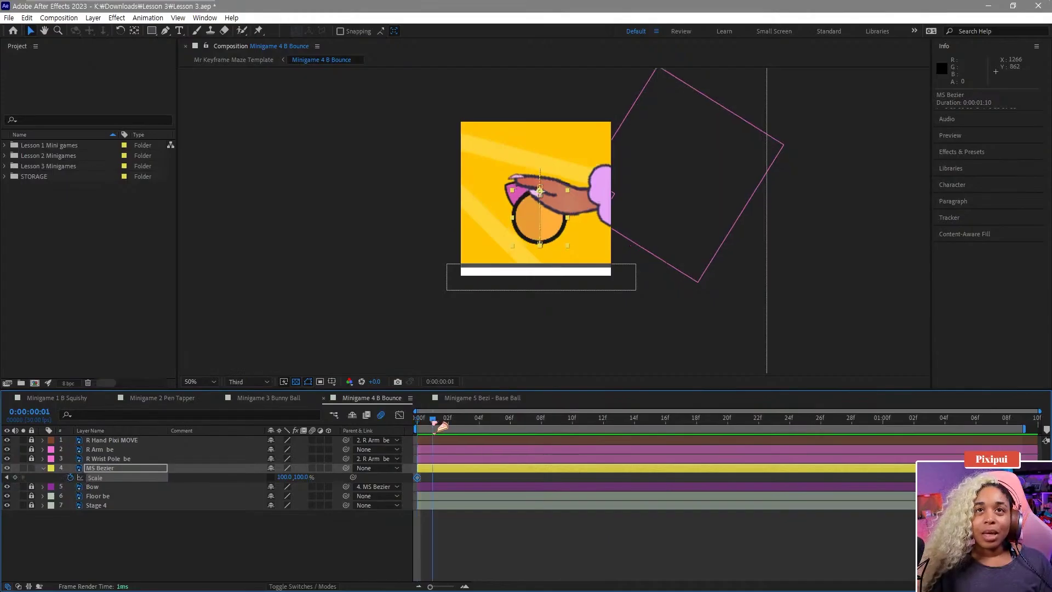
In Minigame 4 B Bounce, set MS Bezier's Scale to 80, 115% at 0:00:00:04 to stretch the ball.
drag(442, 426, 479, 427)
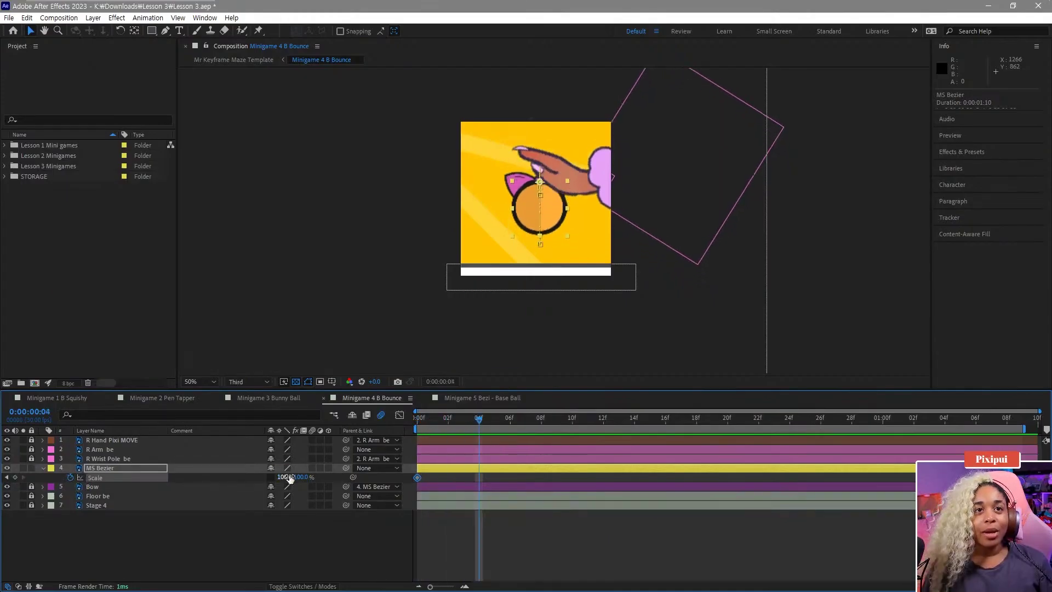
mouse_move(288, 477)
mouse_down()
mouse_move(278, 478)
mouse_move(308, 476)
mouse_up()
Squash MS Bezier by setting its Scale to 118, 66% at 0:00:00:17 and 157, 38% at 0:00:00:19.
drag(479, 428, 685, 446)
drag(293, 479, 320, 528)
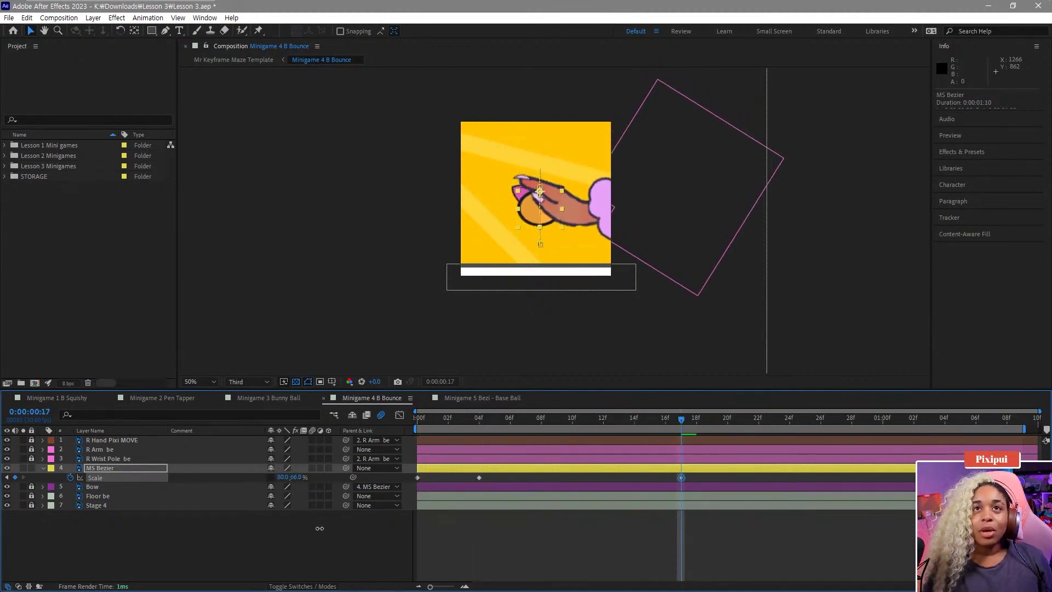
drag(282, 475, 305, 478)
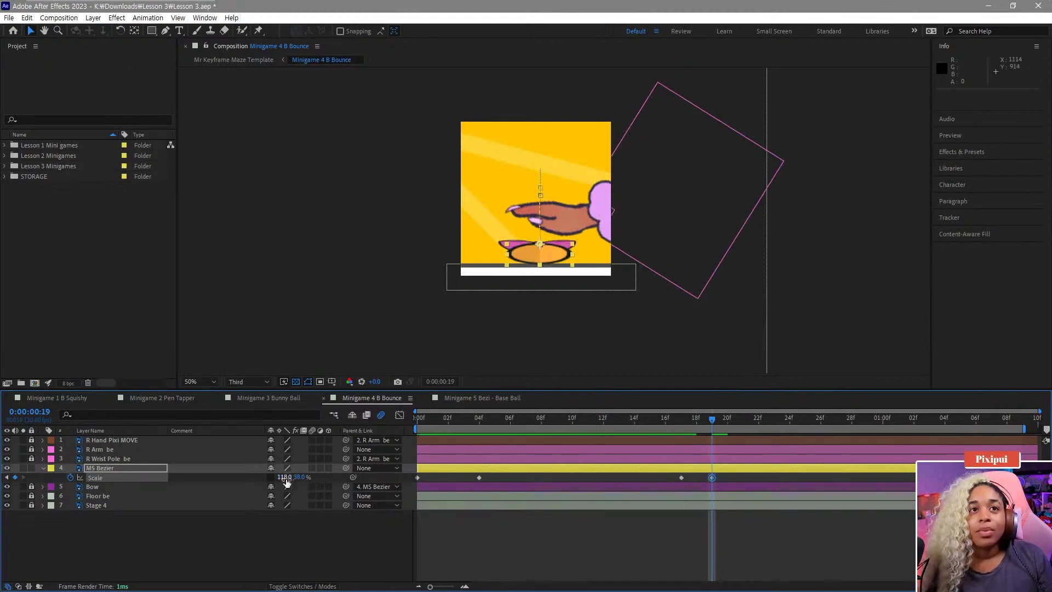
click(651, 425)
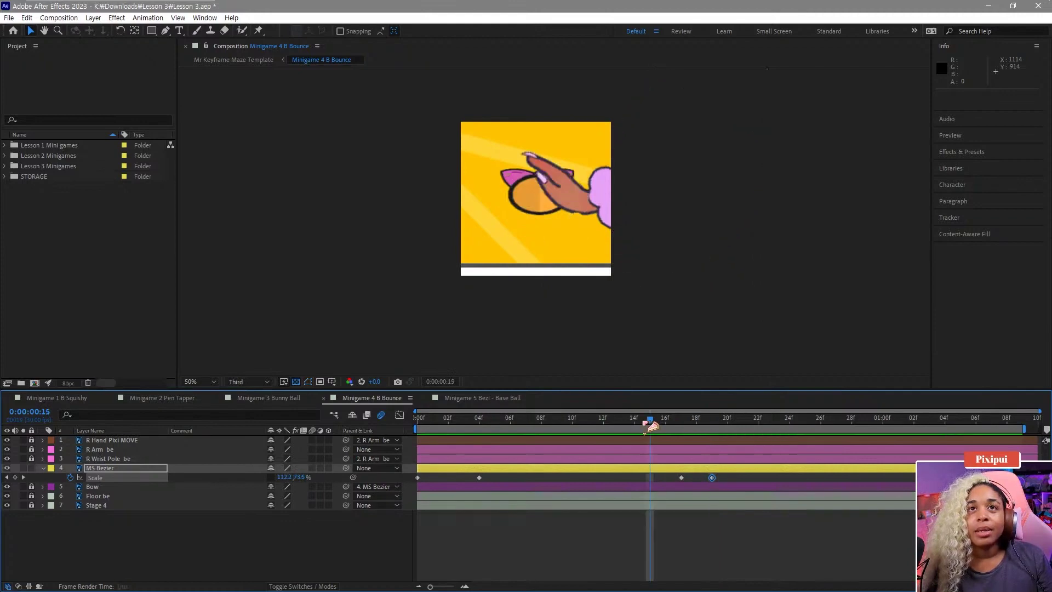
Paste a copy of the ball's 0:00:00:04 Scale keyframe at 0:00:00:24.
drag(651, 426, 779, 441)
click(480, 477)
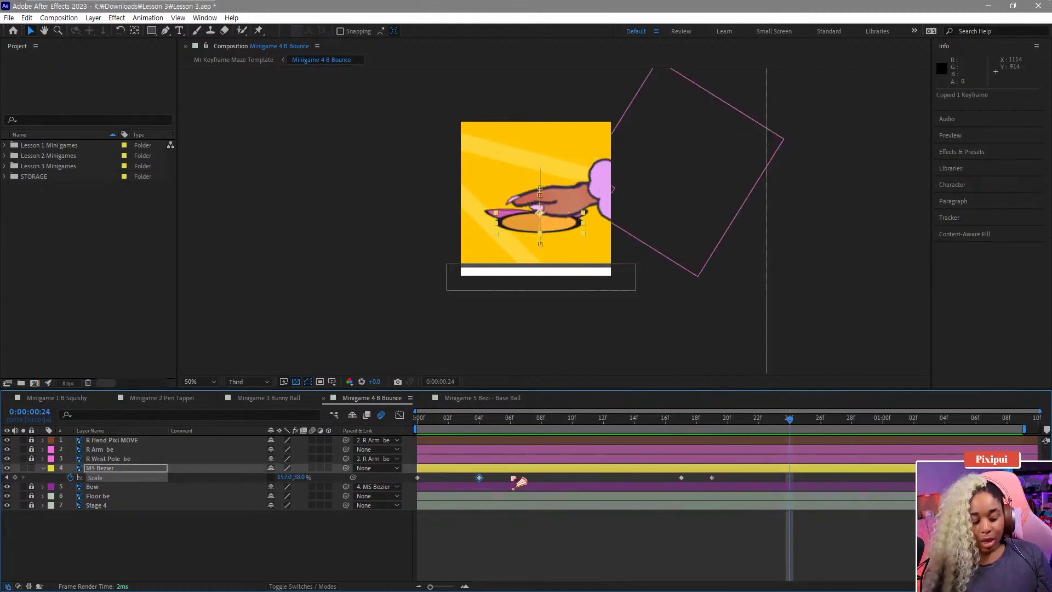
key(ctrl+v)
Paste a copy of the ball's 0:00:00:17 Scale keyframe at 0:00:00:27.
key(Page_Down)
key(Page_Down)
key(Page_Down)
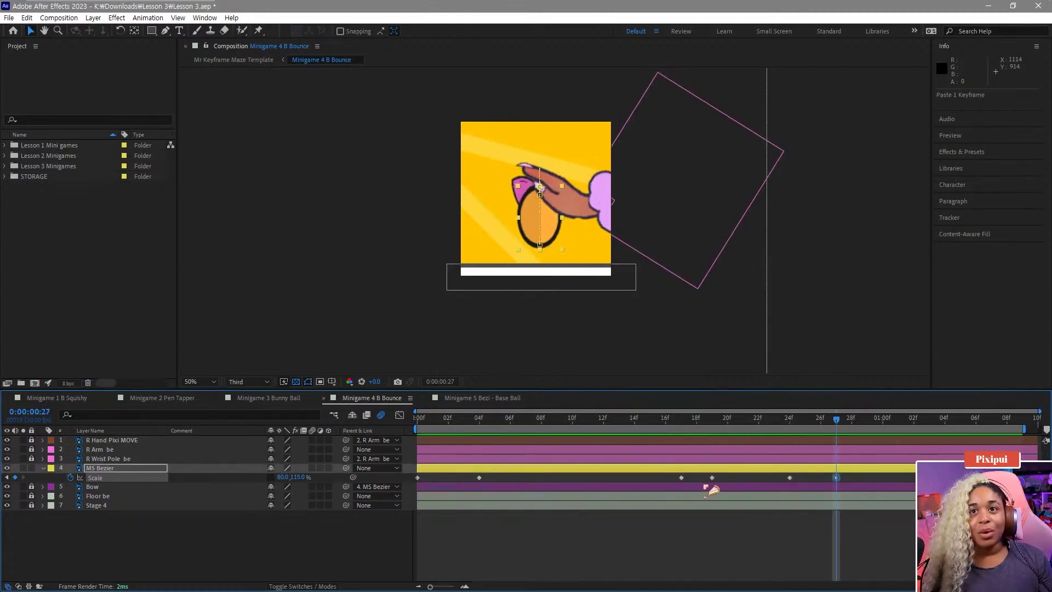
drag(689, 481, 676, 474)
key(ctrl+c)
key(ctrl+v)
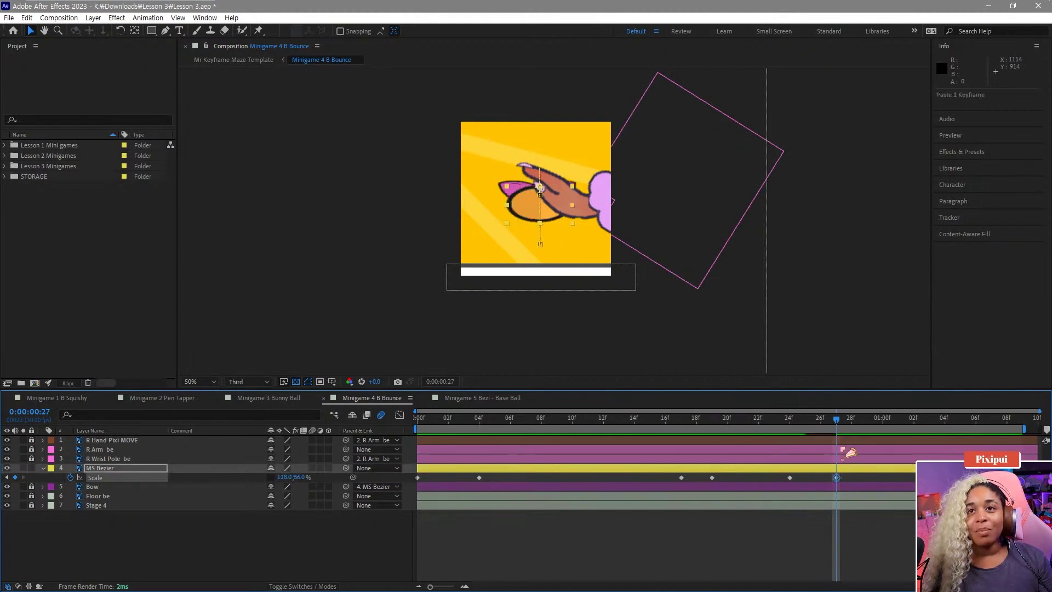
Move the 0:00:00:27 Scale keyframe to 0:00:01:02, then set Scale to 100, 100% at 0:00:01:09 and preview the bounce.
key(Page_Down)
key(Page_Down)
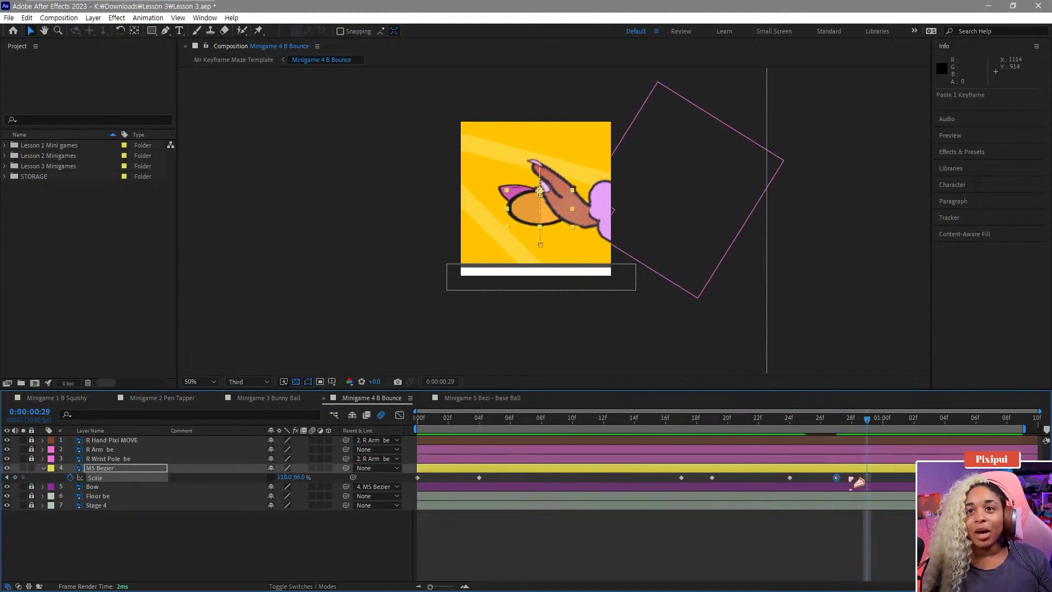
drag(852, 477, 912, 478)
key(Page_Down)
drag(881, 427, 924, 433)
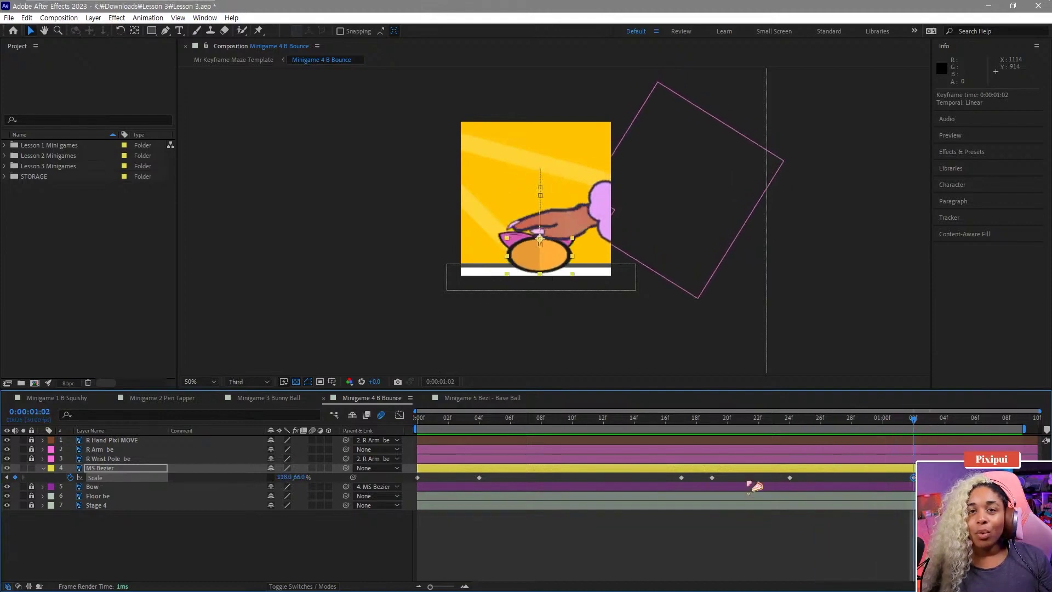
drag(285, 478, 290, 479)
key(space)
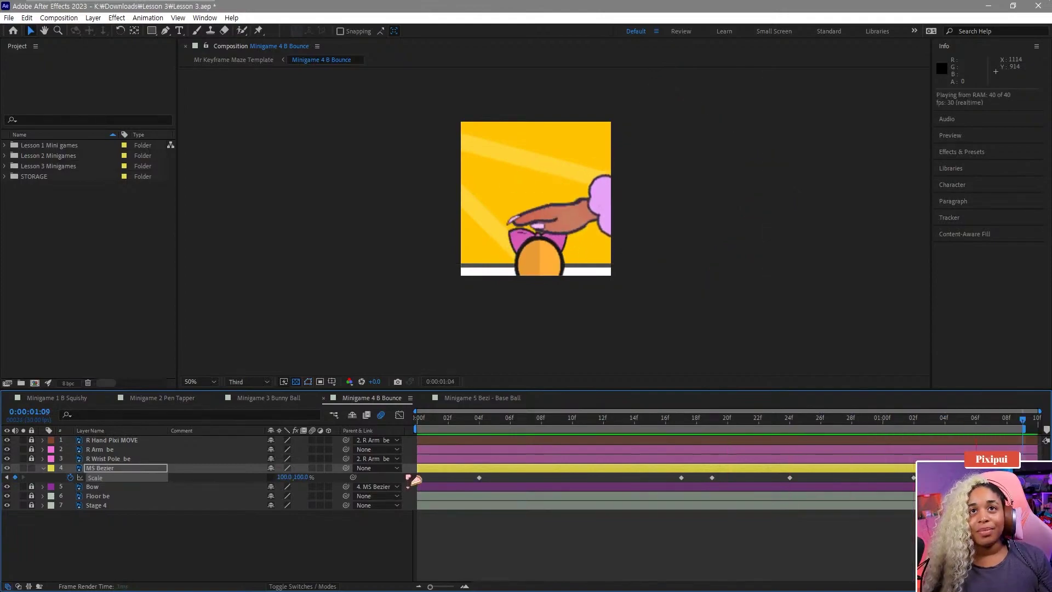